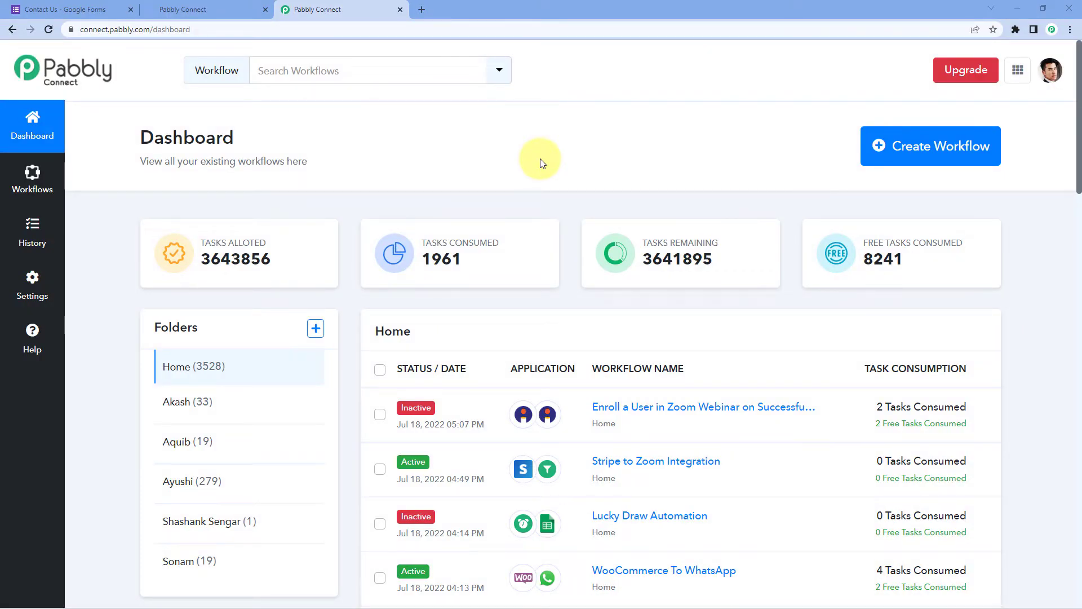
Load pabbly.com/connect in a new tab, then return to the Pabbly Connect dashboard tab
click(421, 8)
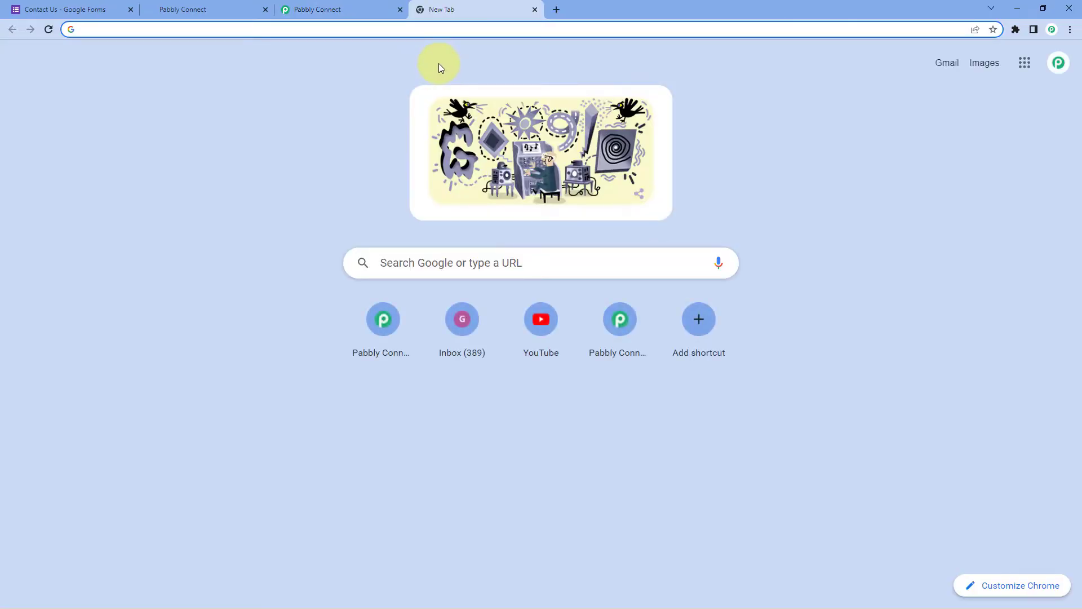
text(pabbly.)
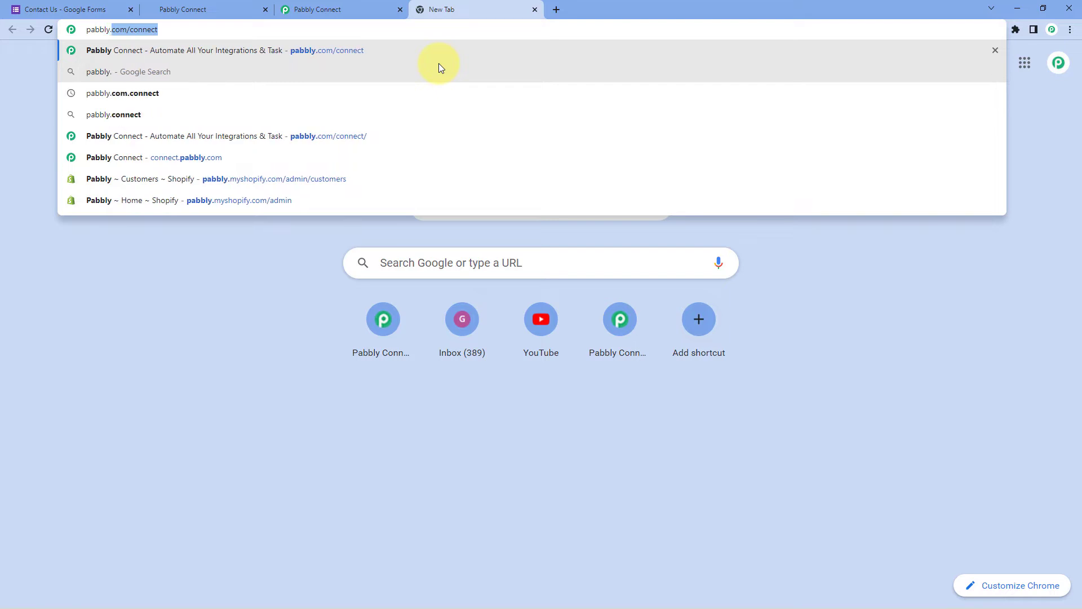
text(com/conn)
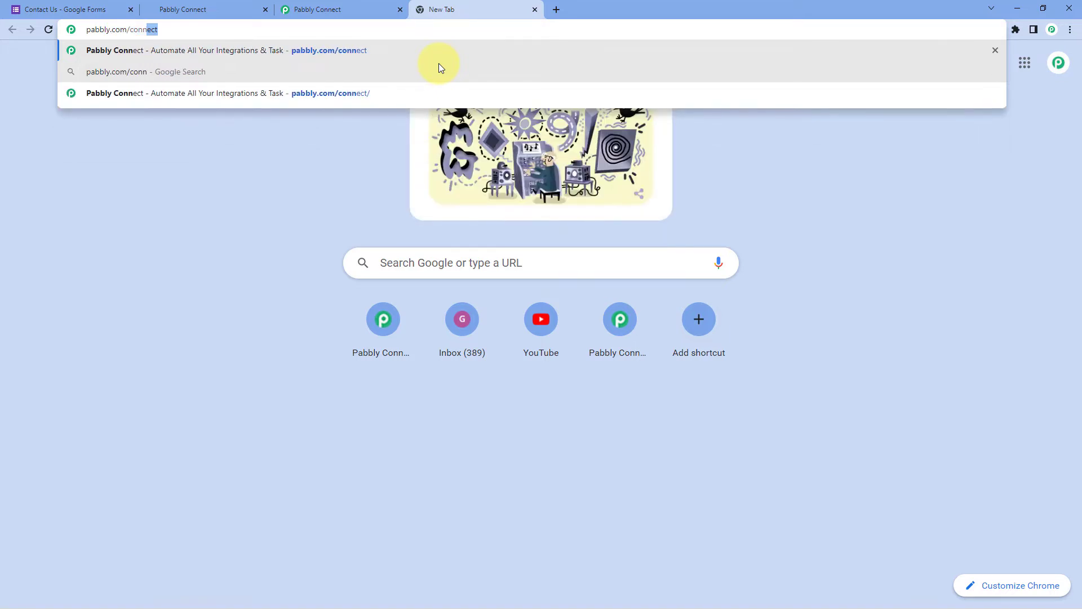
text(ect)
key(Return)
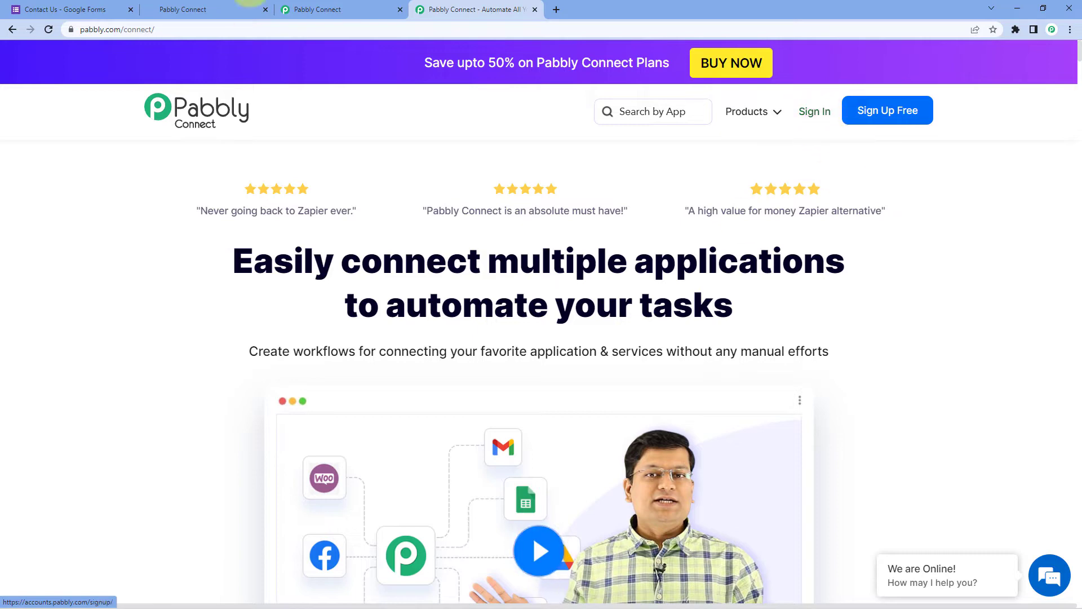
click(315, 9)
Close the landing-page tab and create a workflow named 'Google Forms to GoHighLevel'
click(534, 9)
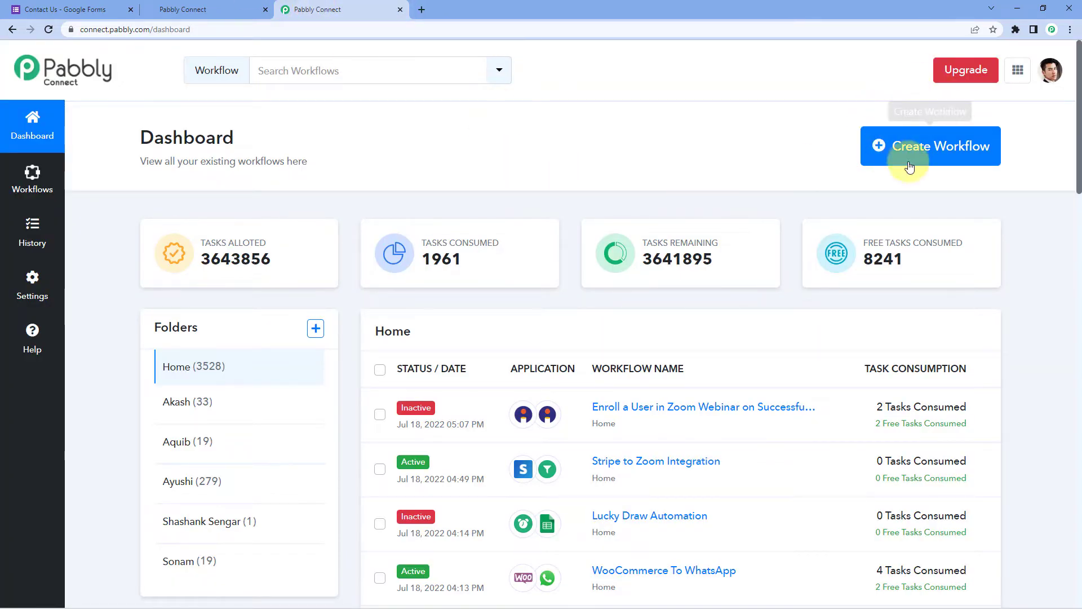
click(921, 160)
click(543, 275)
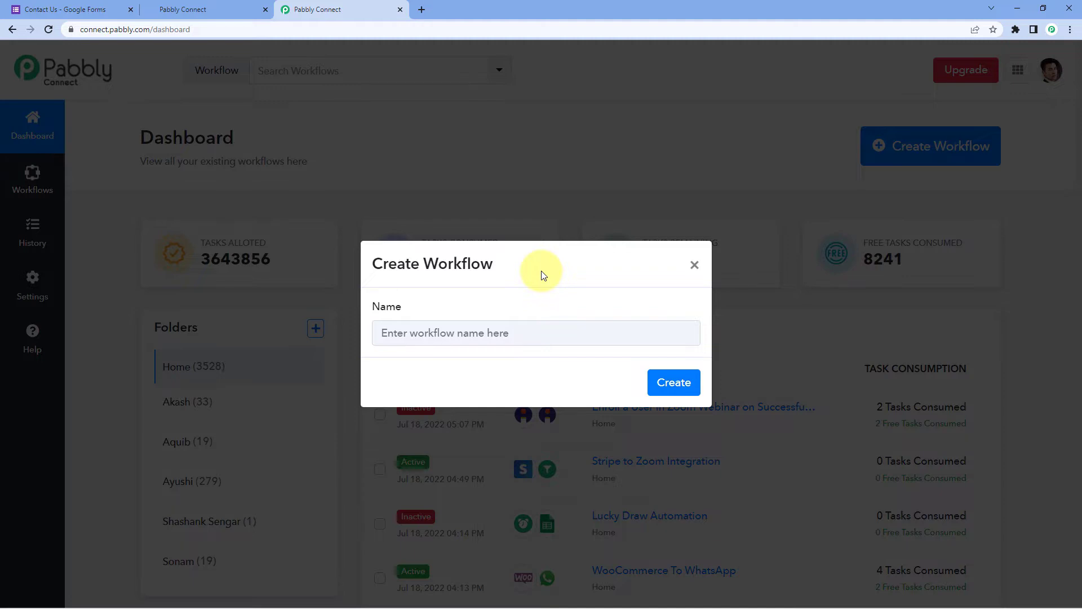
click(412, 339)
text(Google Forms to GoHigh)
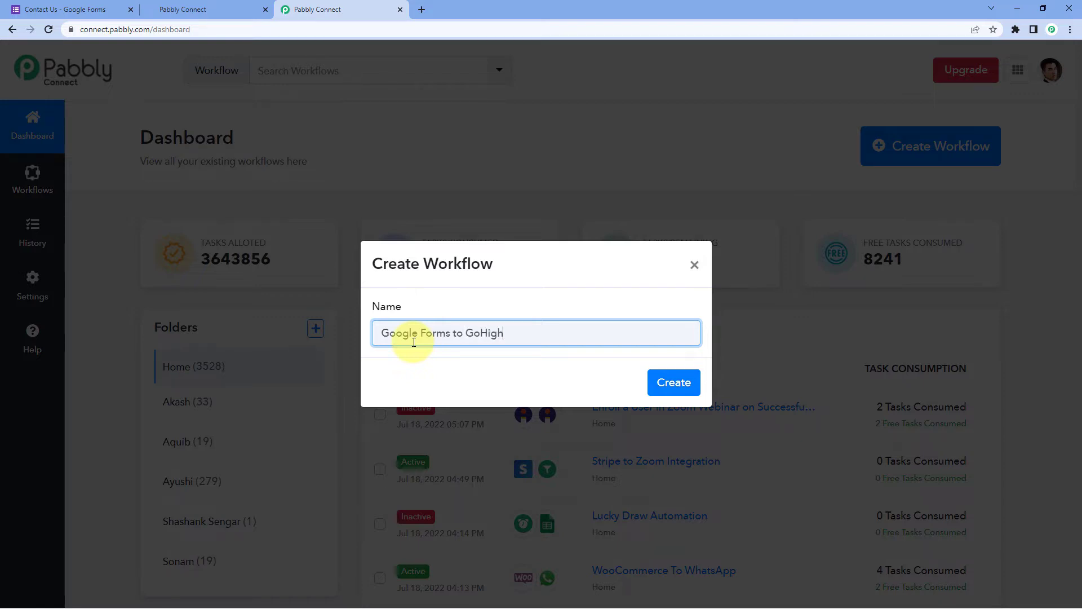
text(Level)
key(Return)
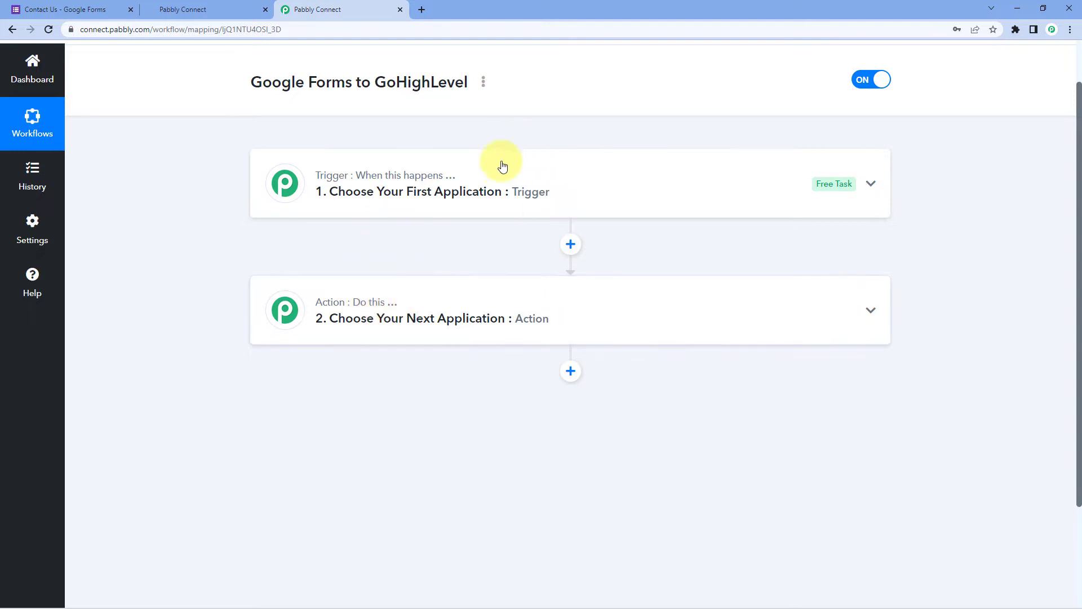
Search 'Googl', pick Google Forms as the trigger app, and choose the New Response Received event
click(501, 177)
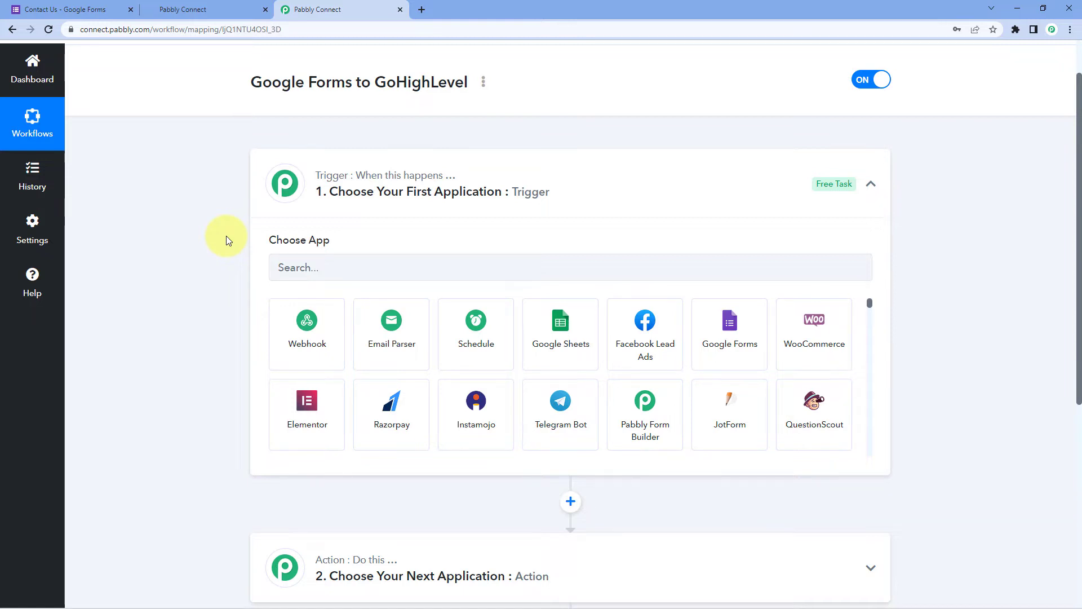
scroll(217, 237, down, 1)
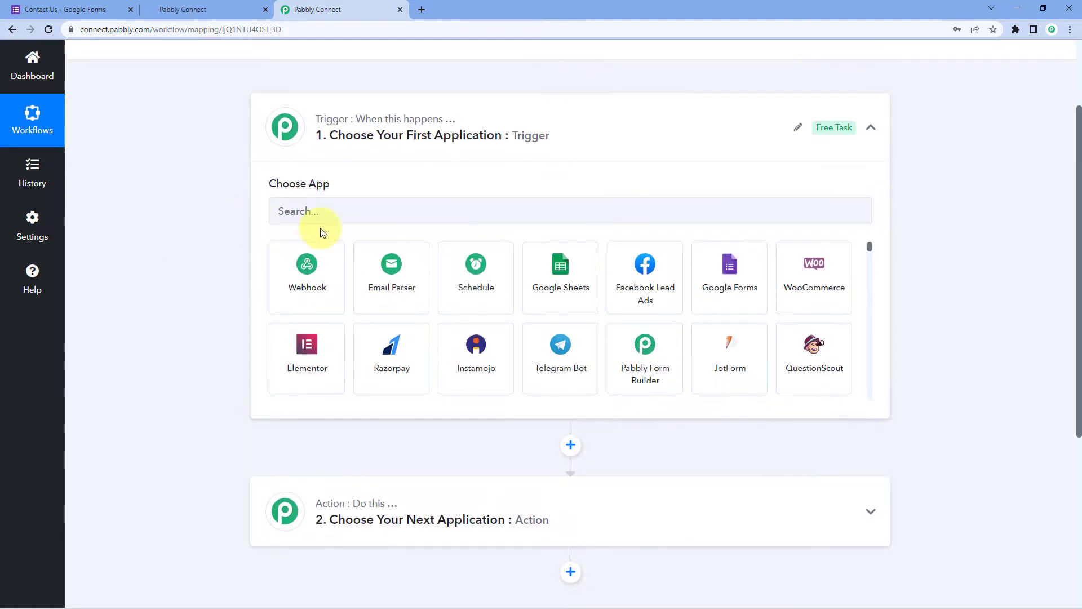
click(320, 212)
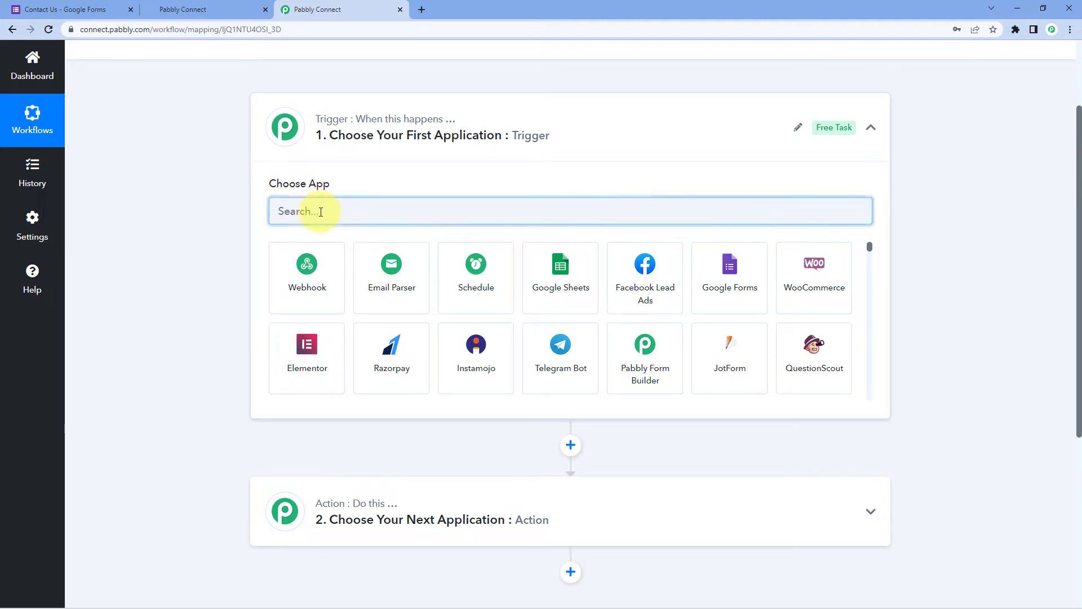
text(Googl)
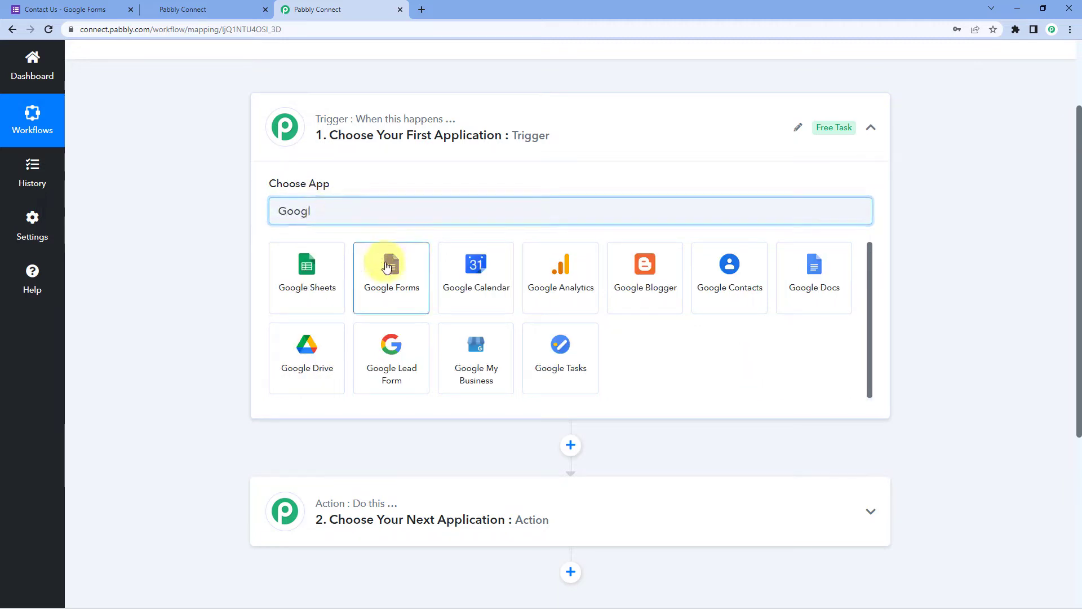
click(390, 273)
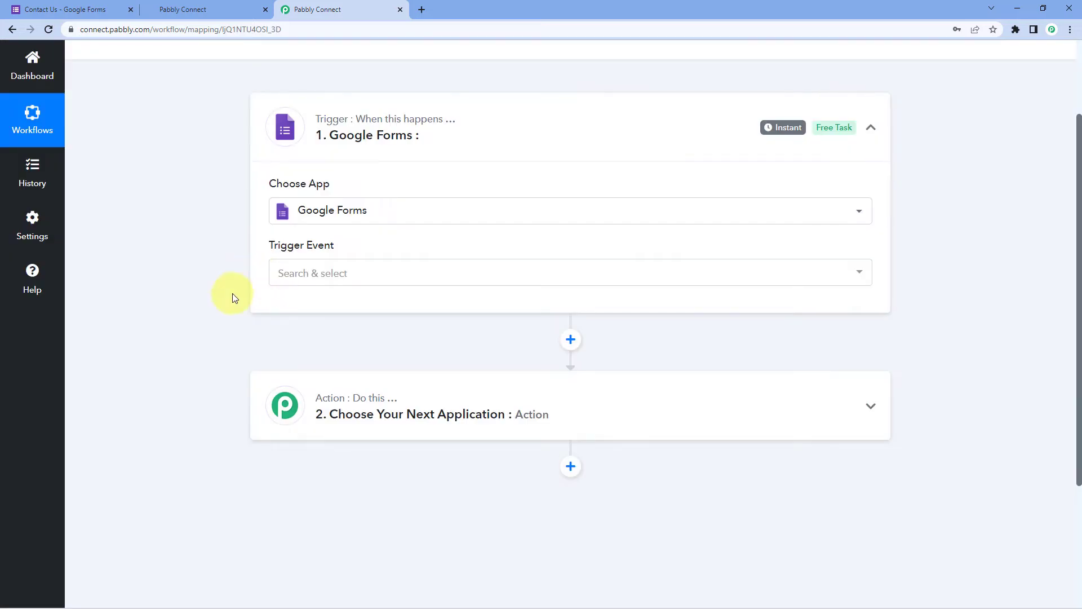
scroll(232, 295, down, 1)
click(359, 222)
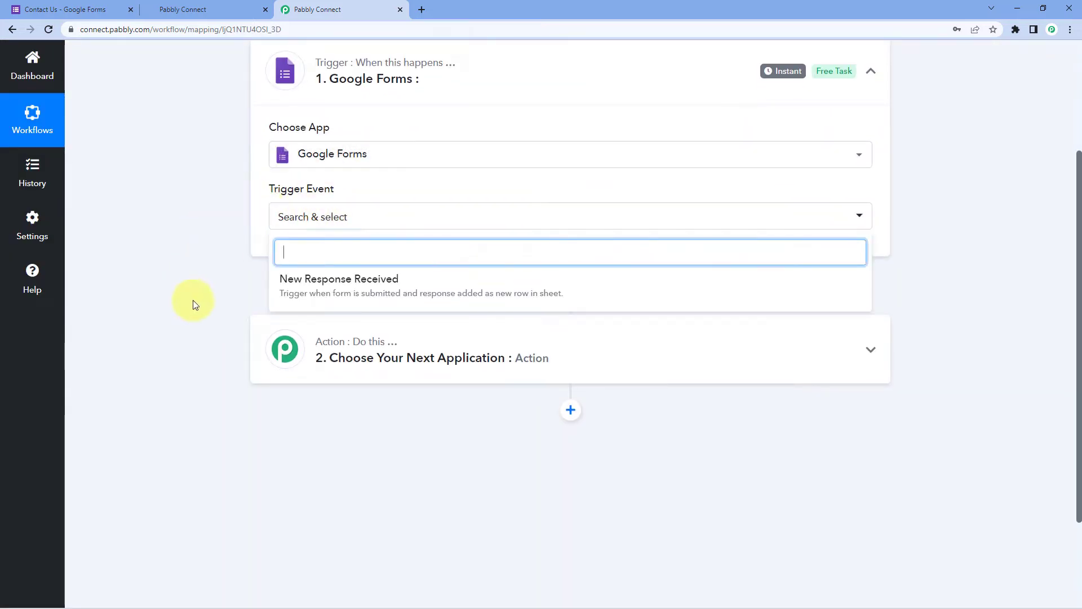
click(370, 280)
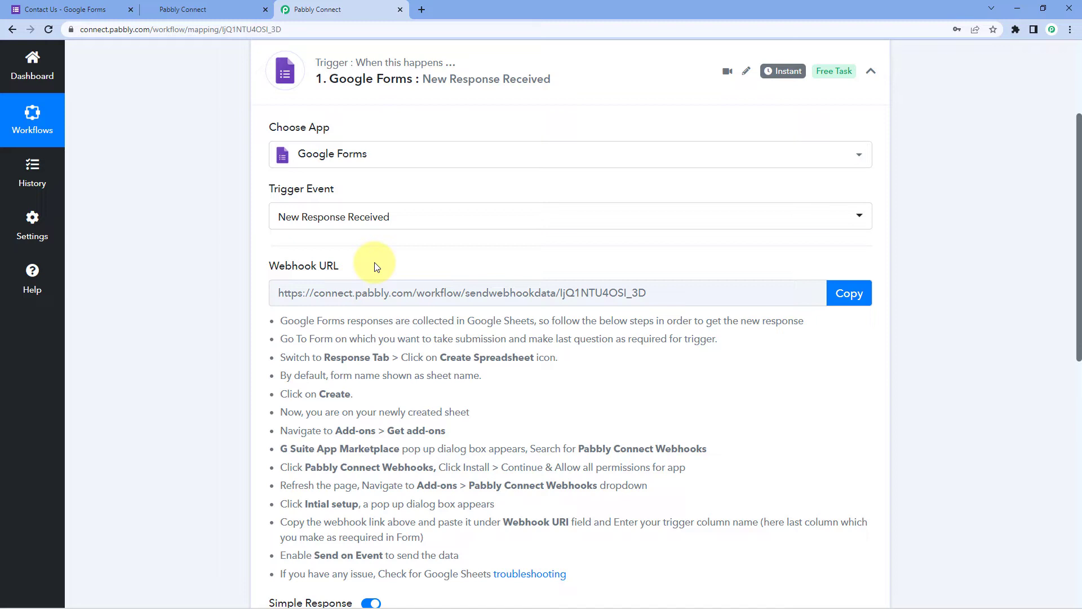
Copy the trigger's webhook URL and go to the Contact Us Google Form editor
scroll(372, 265, down, 1)
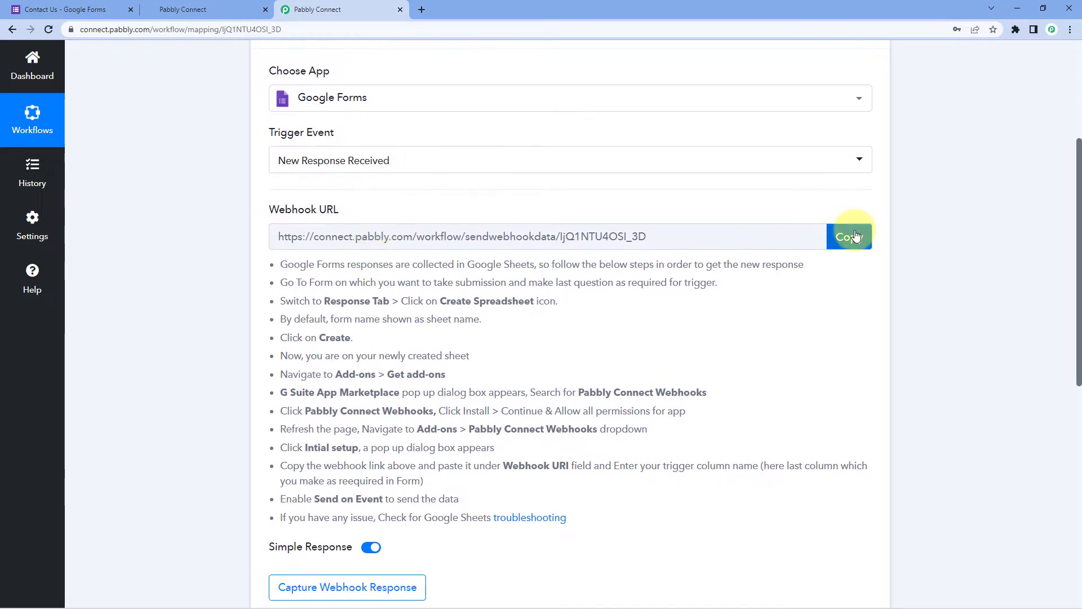
click(845, 236)
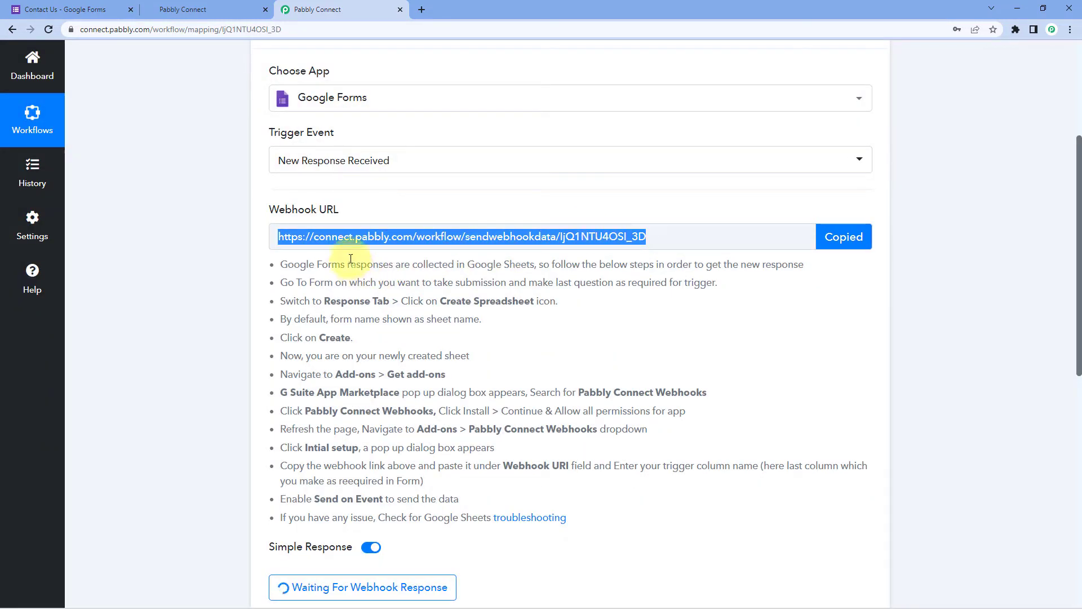
drag(279, 264, 614, 520)
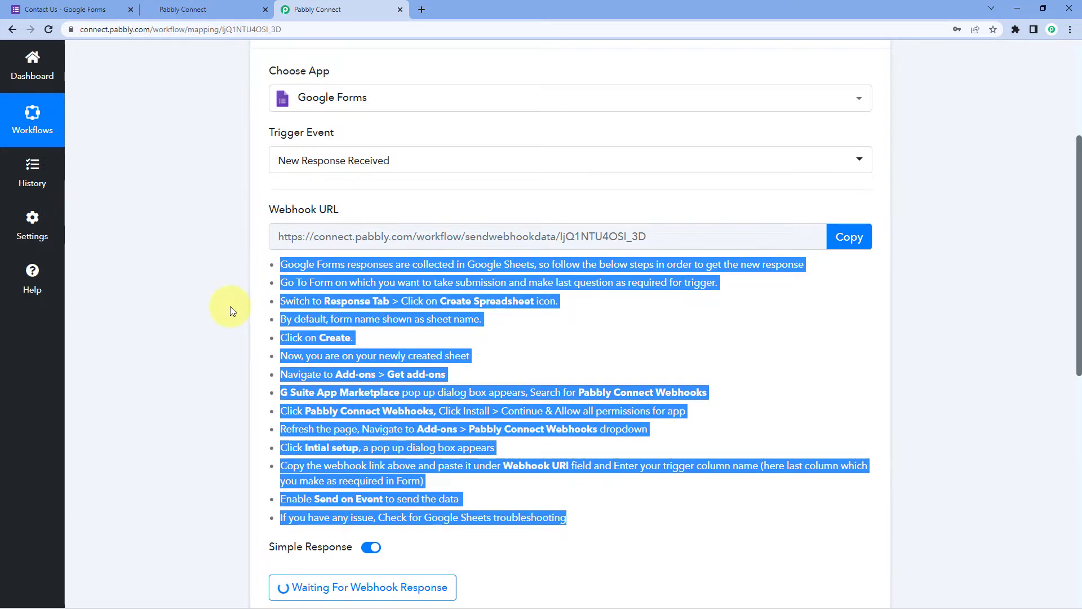
click(230, 306)
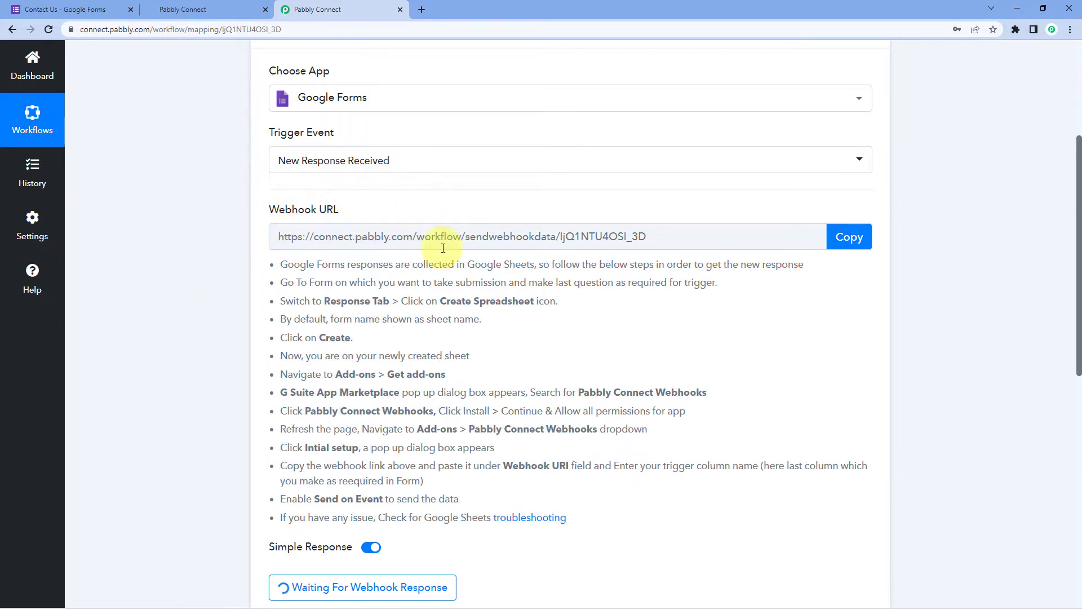
click(74, 6)
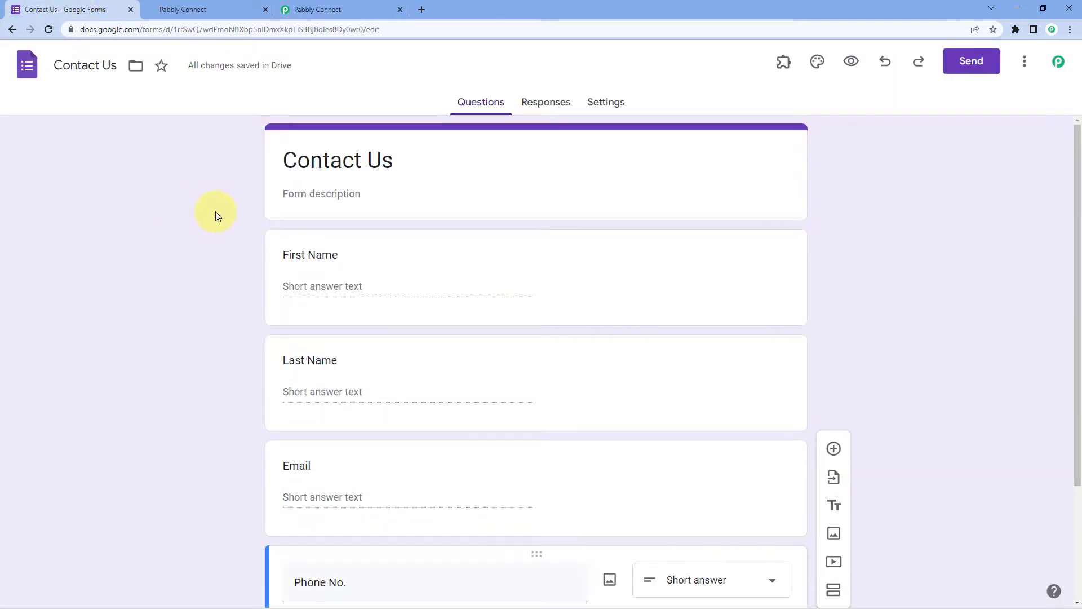
From the form's Responses tab, link responses to a newly created 'Contact Us (Responses)' spreadsheet
scroll(215, 212, down, 1)
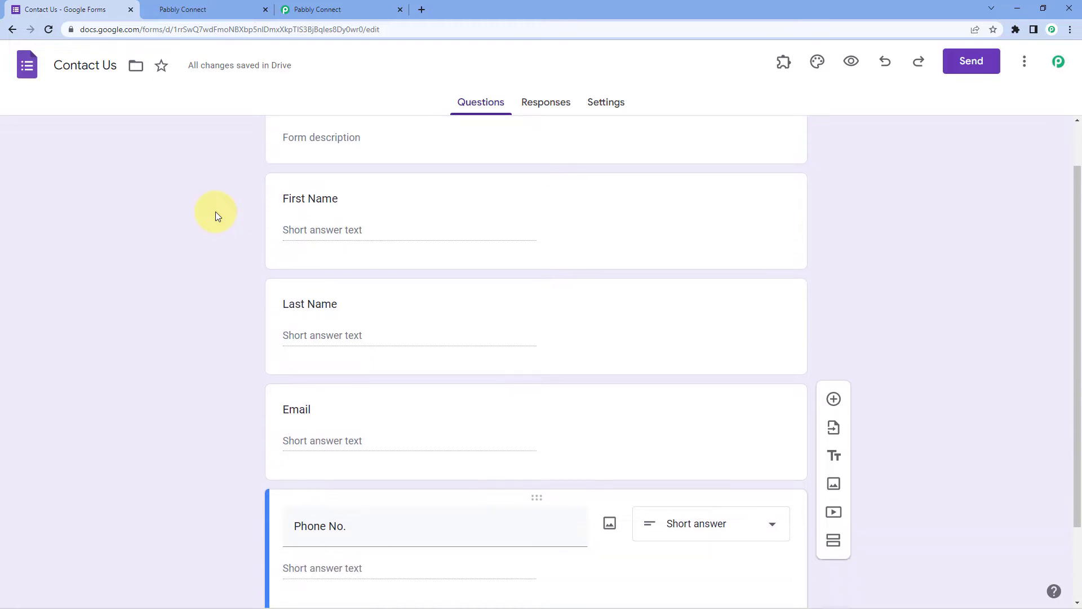
scroll(216, 211, up, 1)
scroll(209, 200, down, 2)
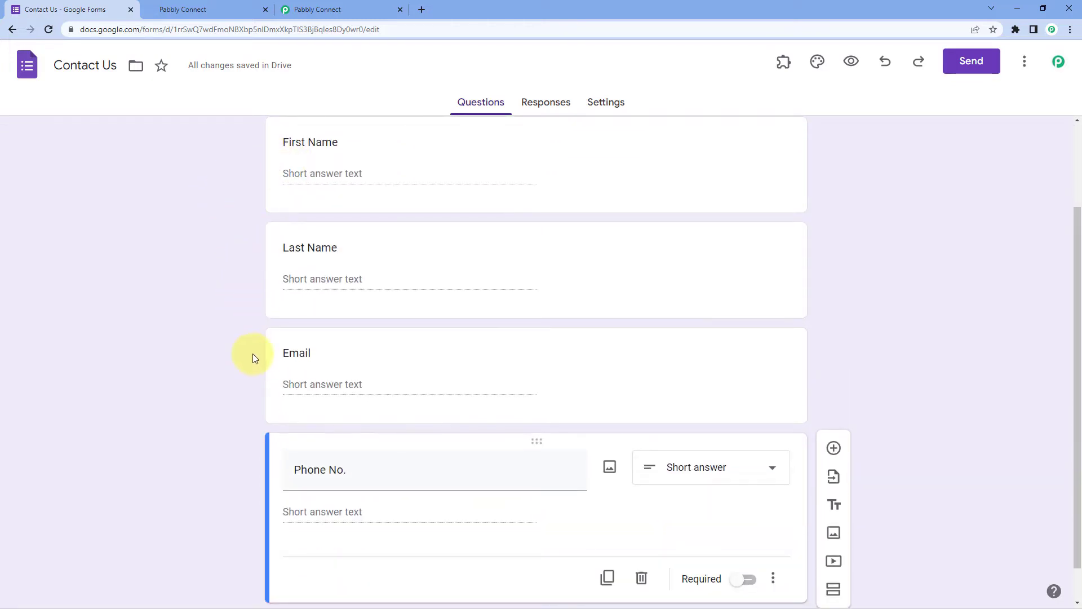
scroll(235, 447, down, 1)
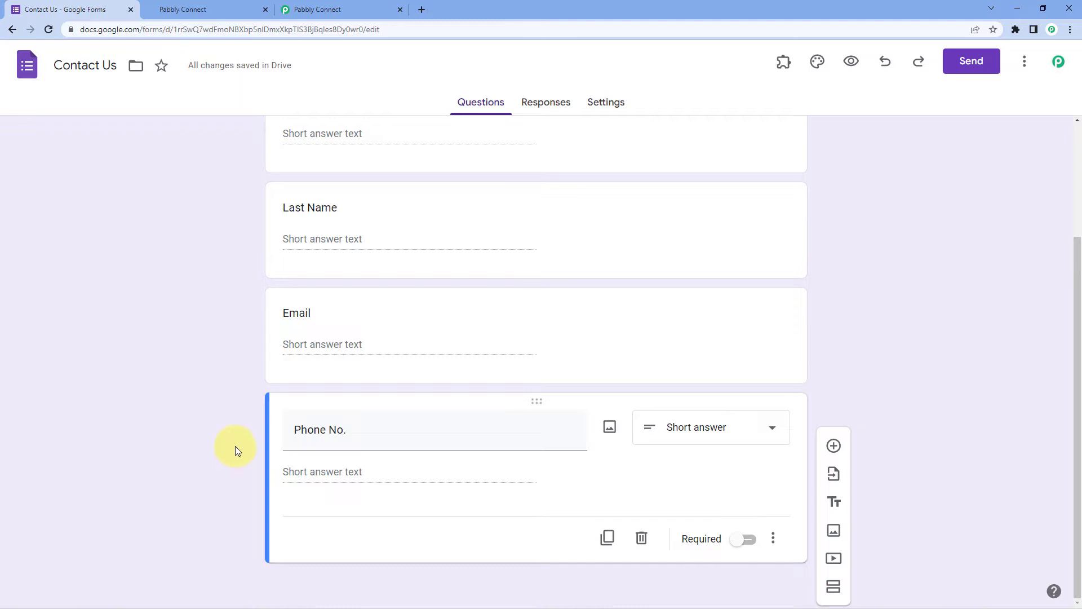
scroll(214, 343, up, 3)
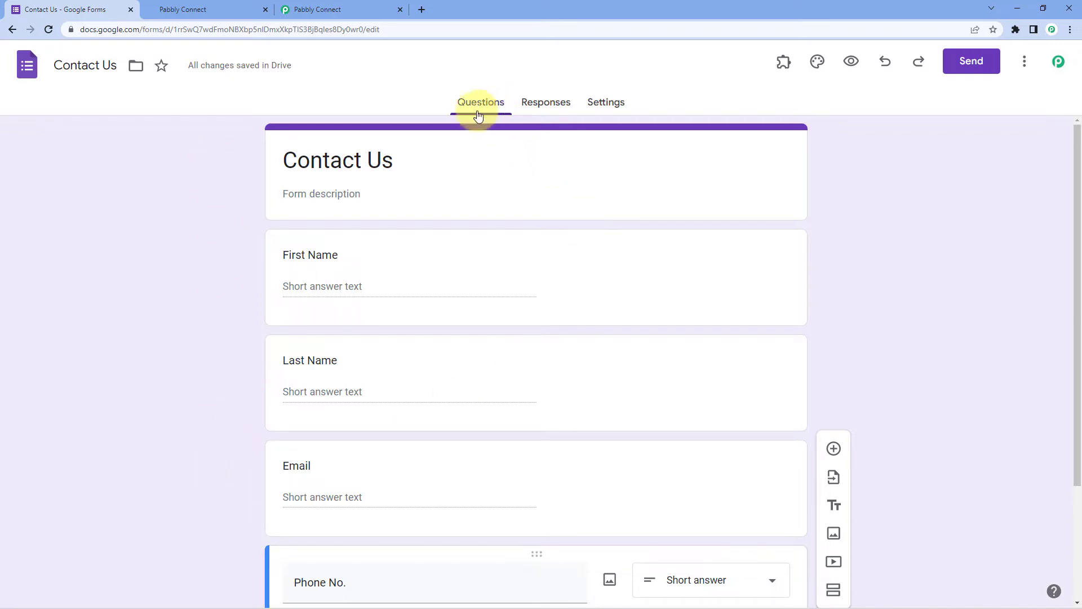
click(537, 110)
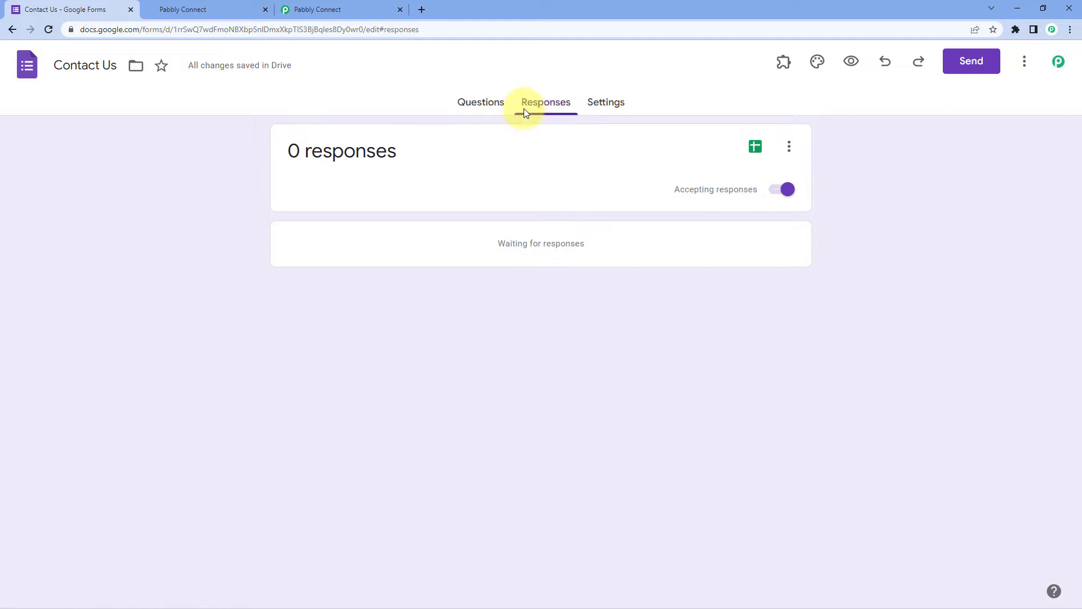
click(756, 148)
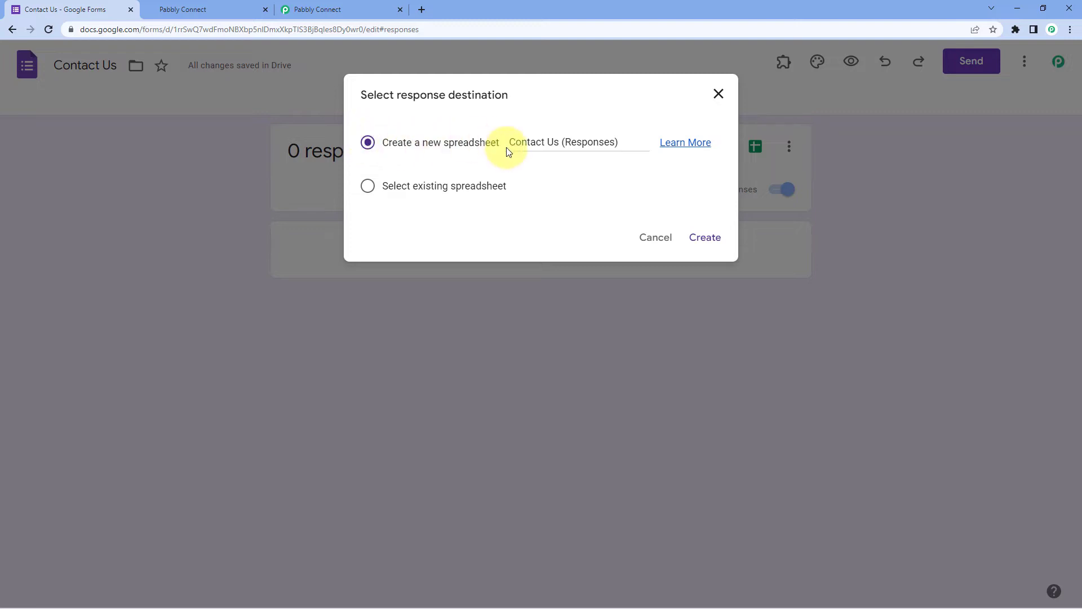
click(698, 237)
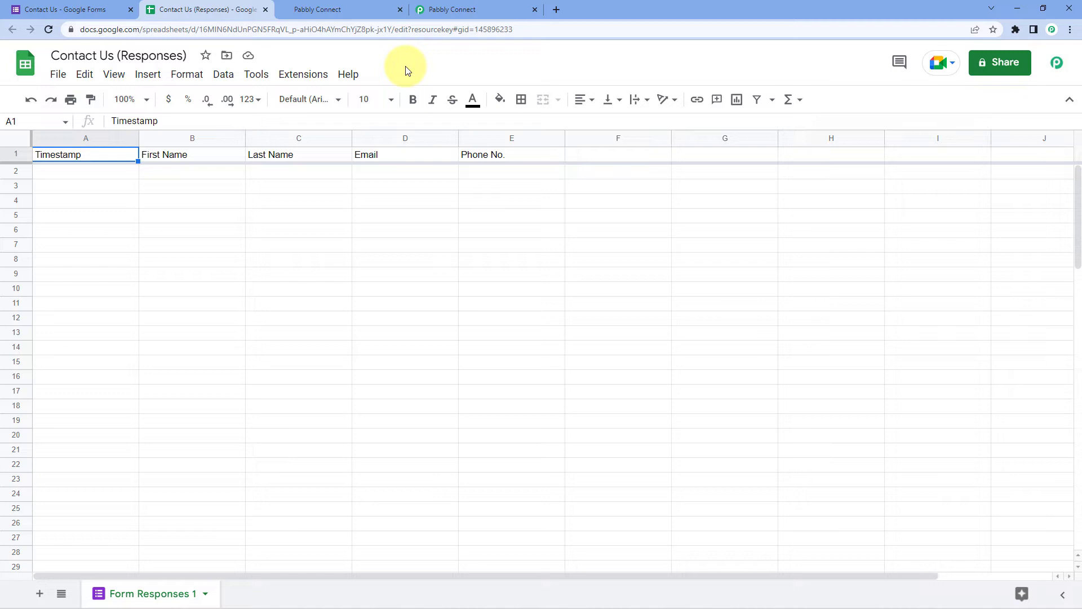
In the Contact Us (Responses) spreadsheet, open Extensions > Add-ons > Get add-ons
click(72, 10)
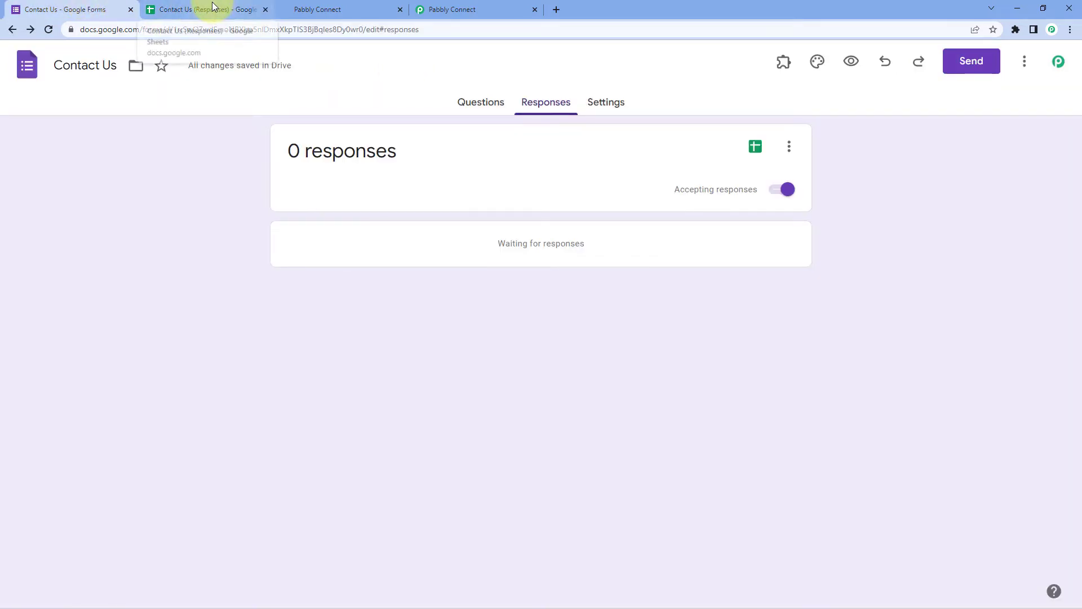
click(213, 8)
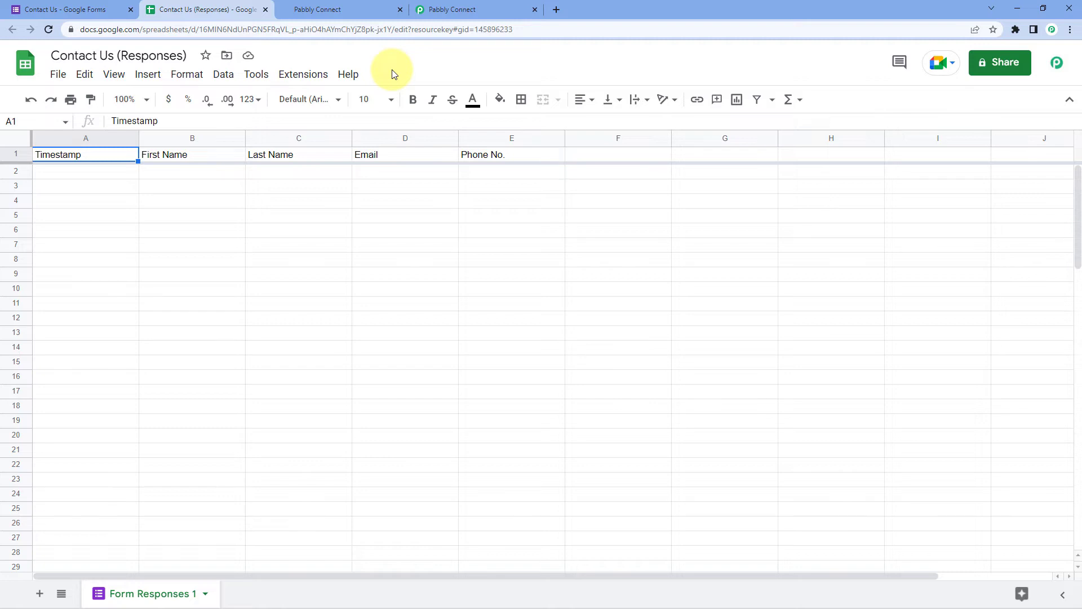
click(308, 77)
mouse_move(309, 102)
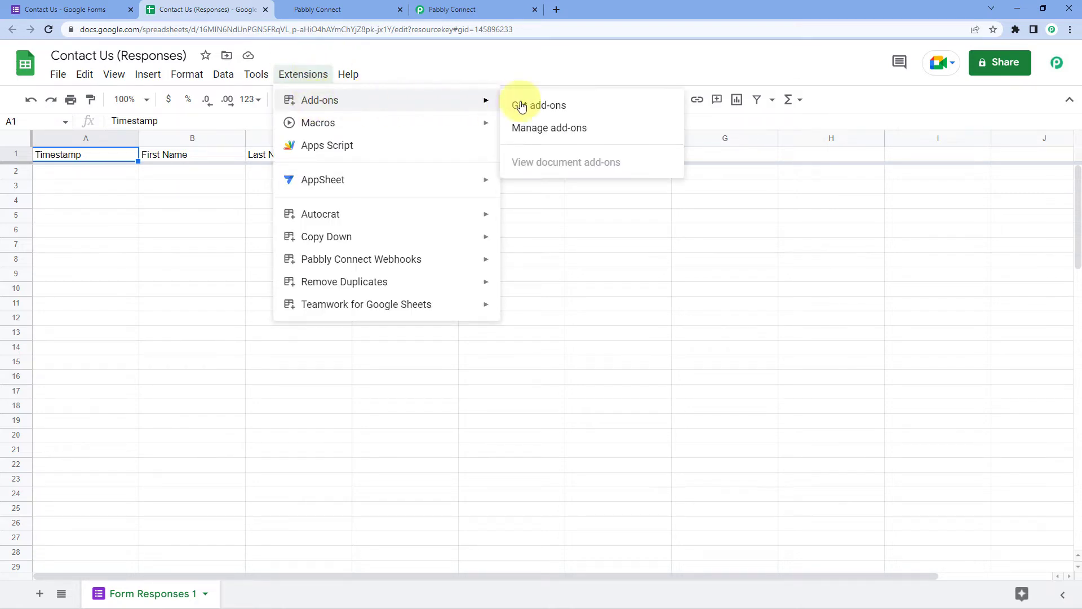
click(571, 107)
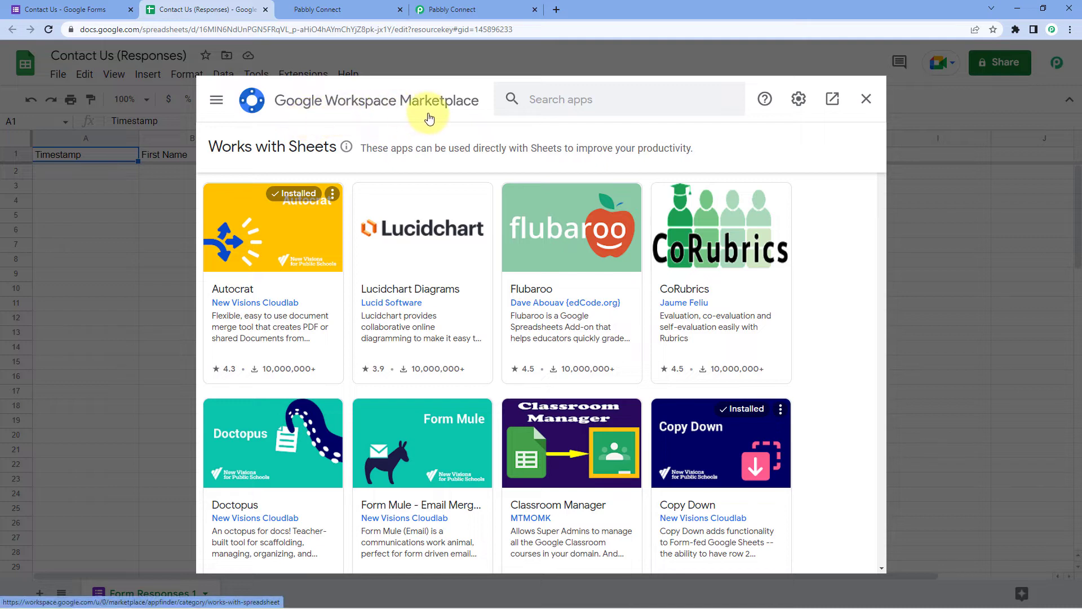
Search 'Pabbly' to confirm Pabbly Connect Webhooks is installed, close the Marketplace, and reload the sheet
click(567, 99)
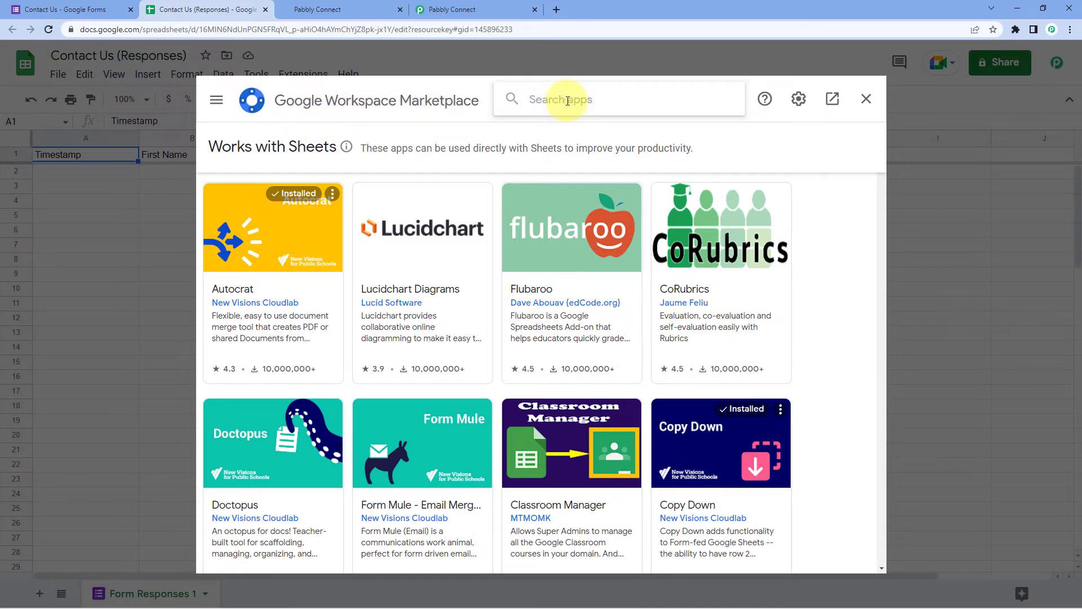
text(Pabbly)
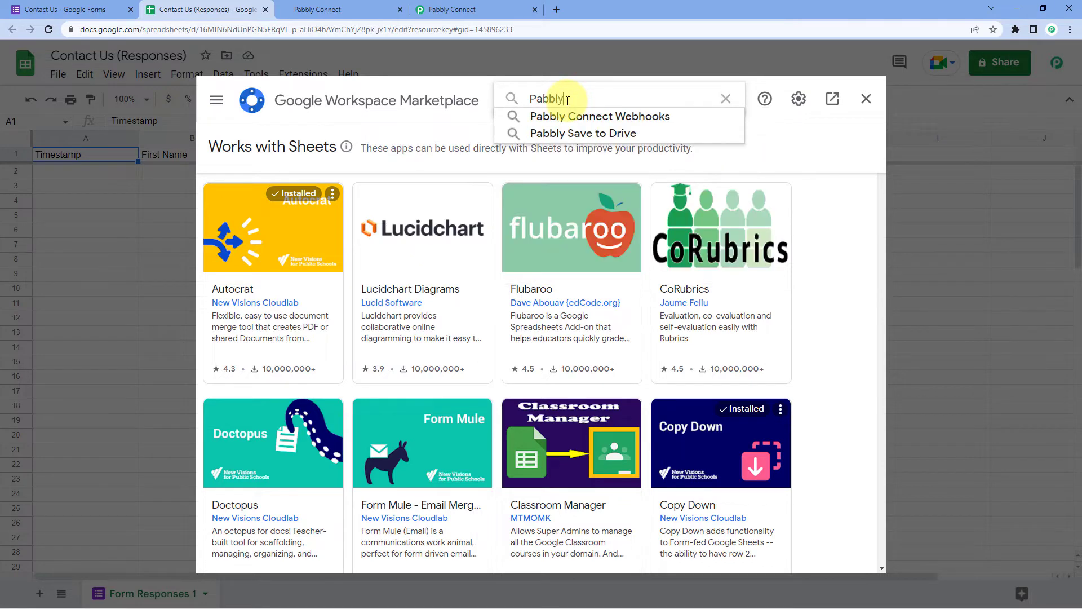
click(571, 116)
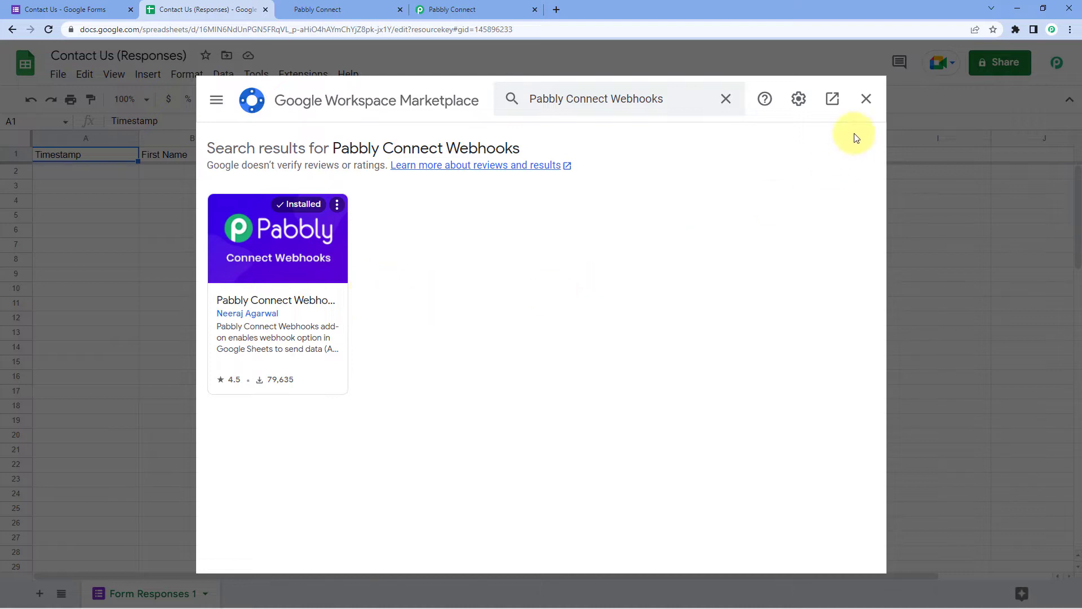
click(865, 100)
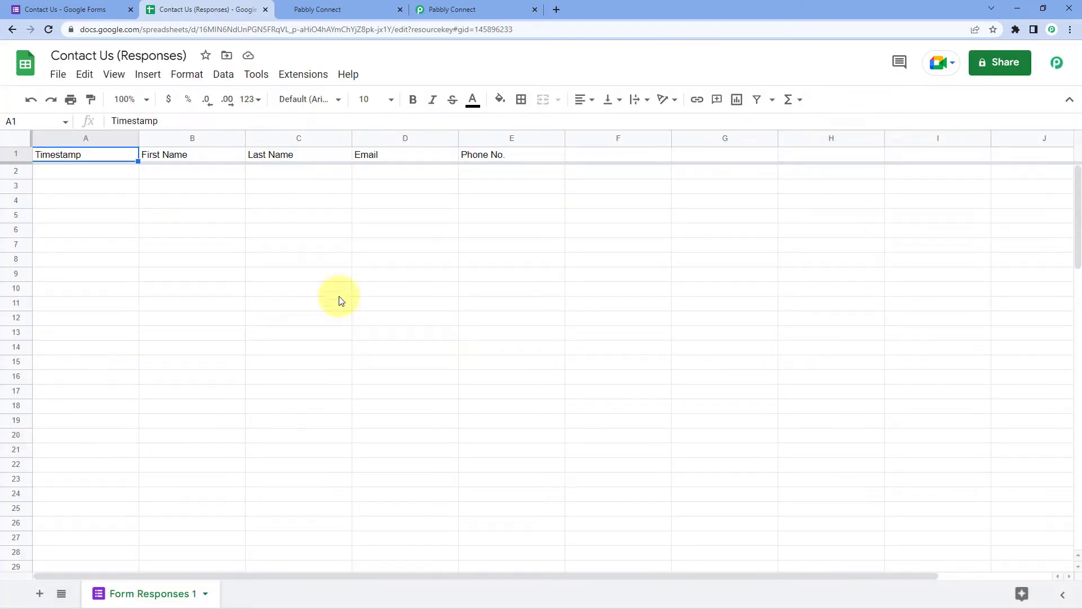
click(51, 30)
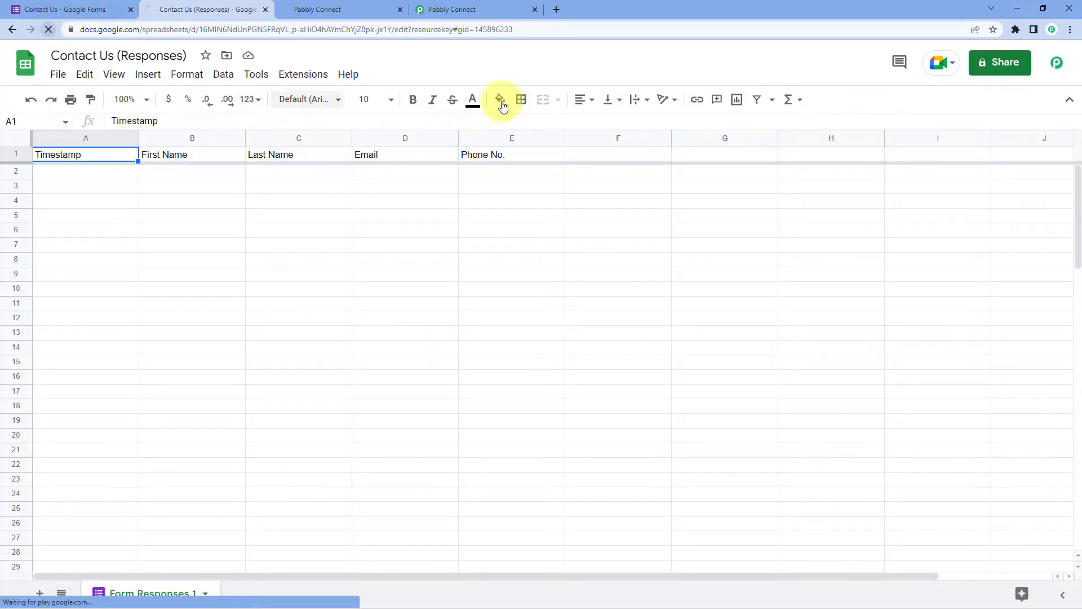
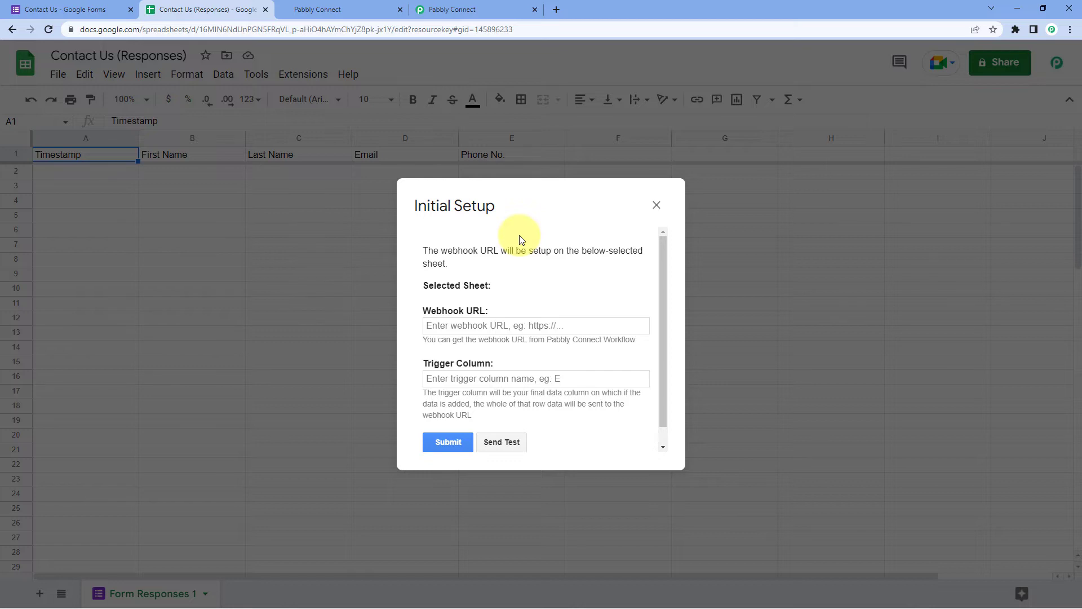
Copy the Pabbly workflow's webhook URL from its trigger page and go back to the Sheets tab
drag(534, 217, 576, 207)
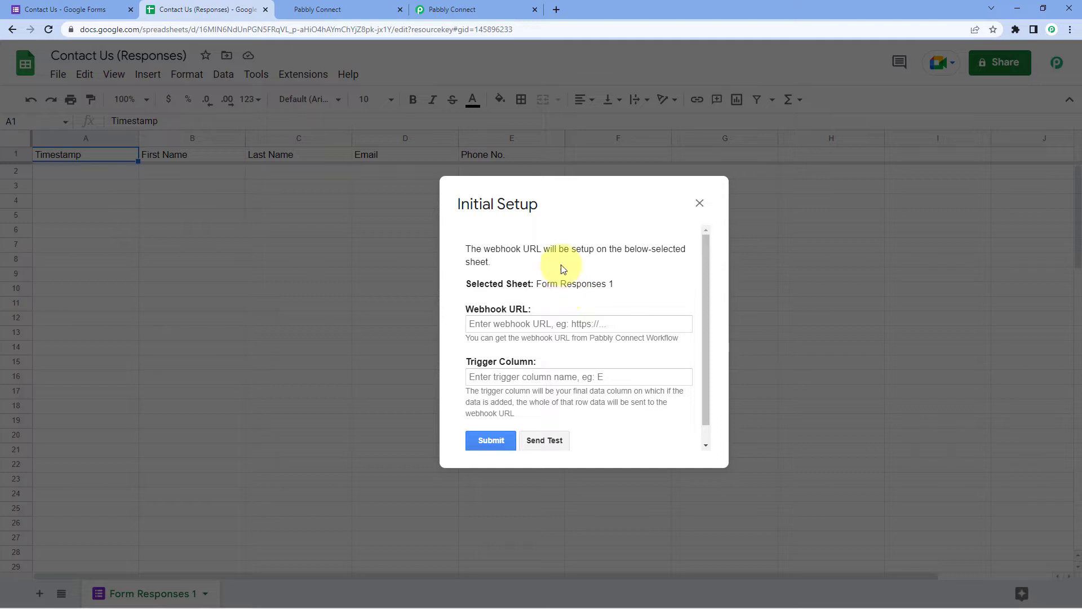
scroll(565, 326, down, 1)
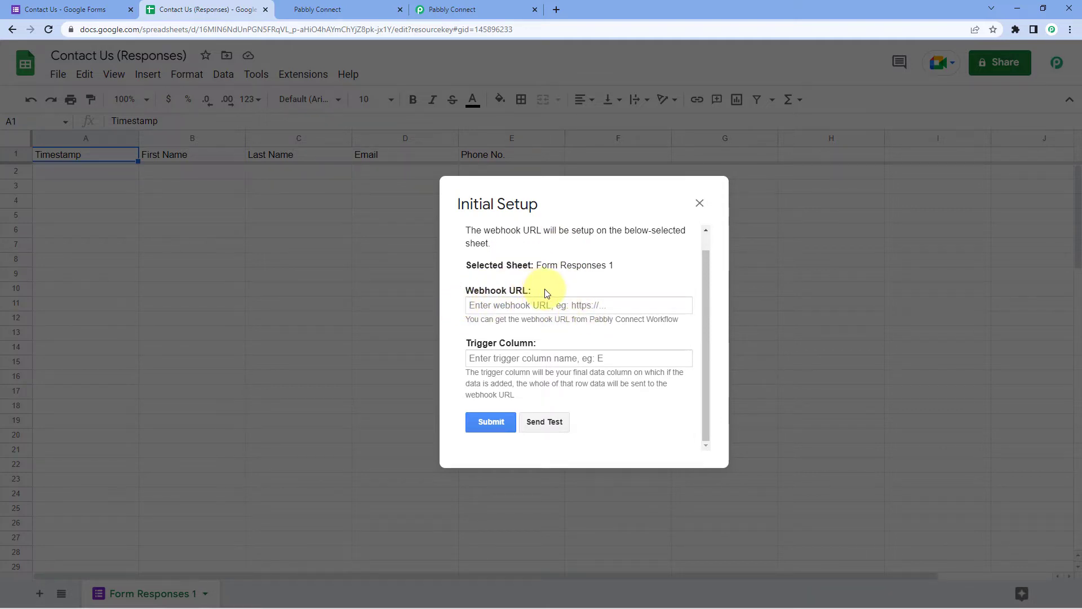
click(456, 8)
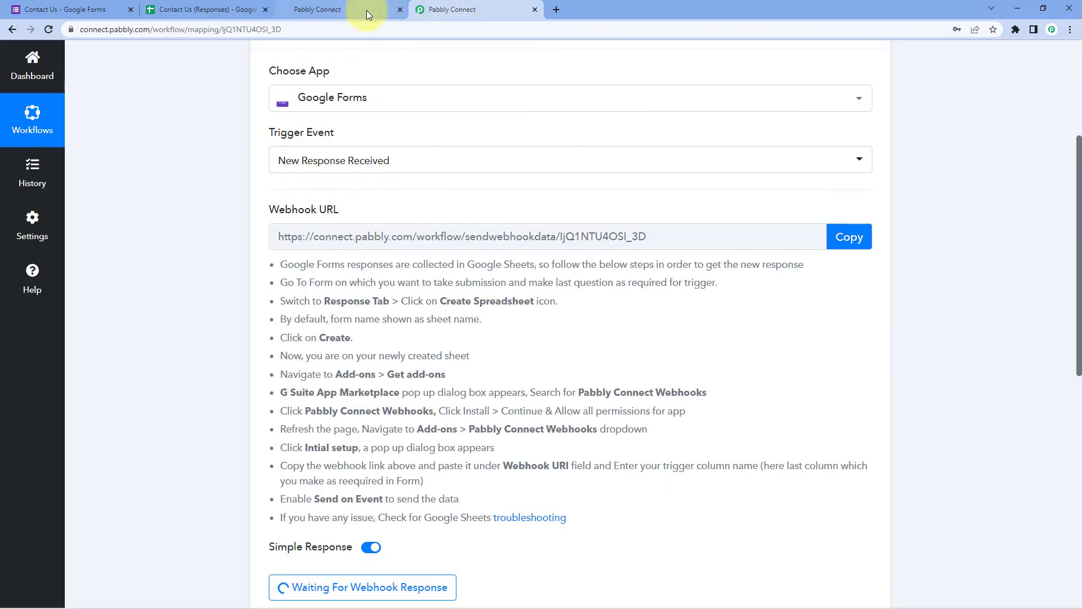
click(369, 5)
click(419, 11)
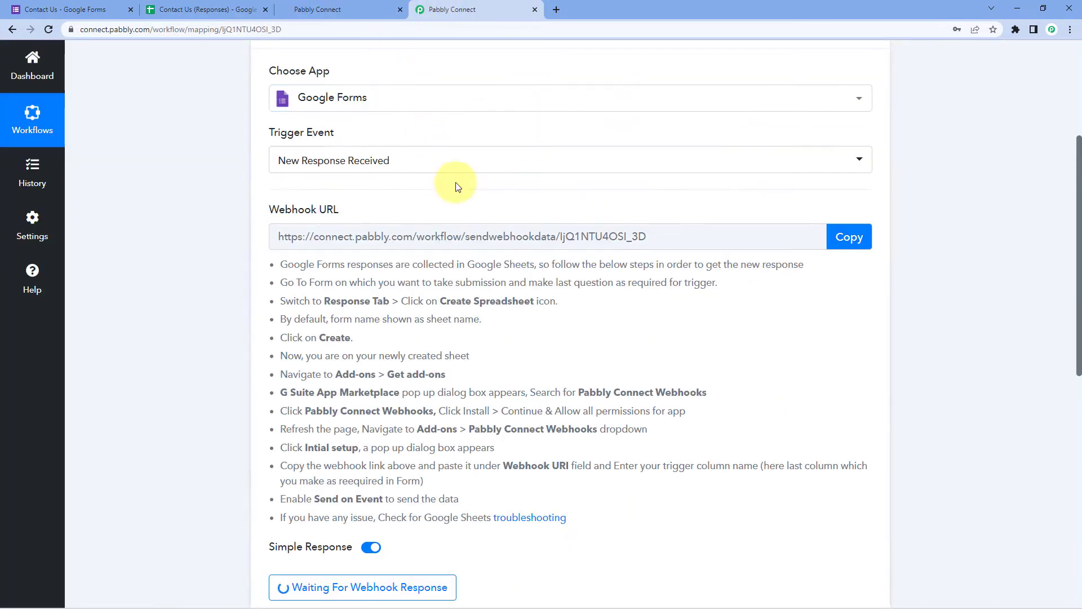
click(836, 240)
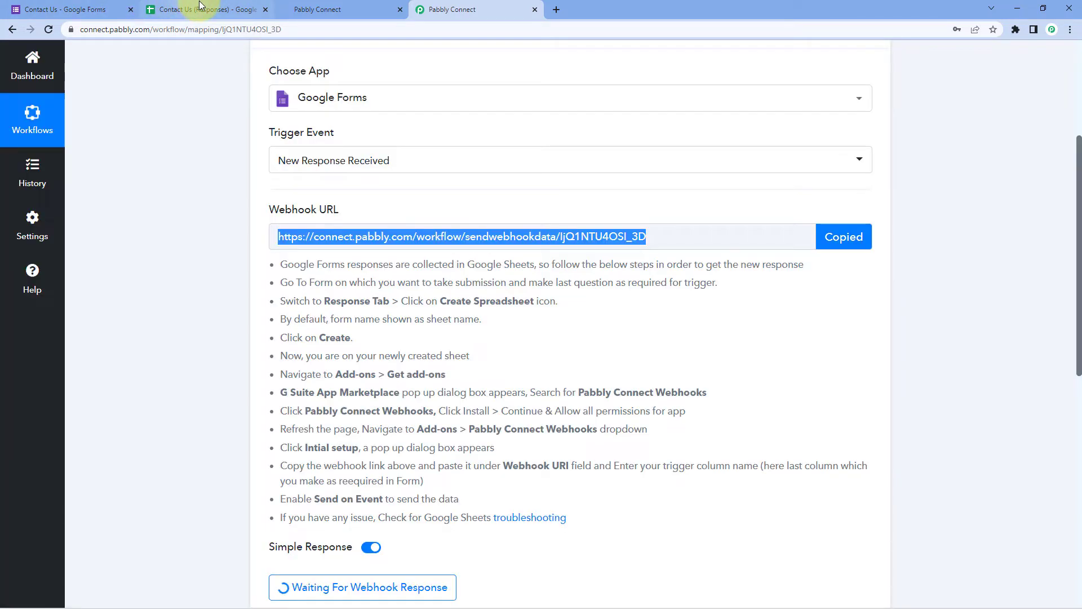
click(204, 9)
Paste the Pabbly webhook URL into the Sheets webhook setup, set trigger column E, and submit
click(506, 305)
right_click(507, 305)
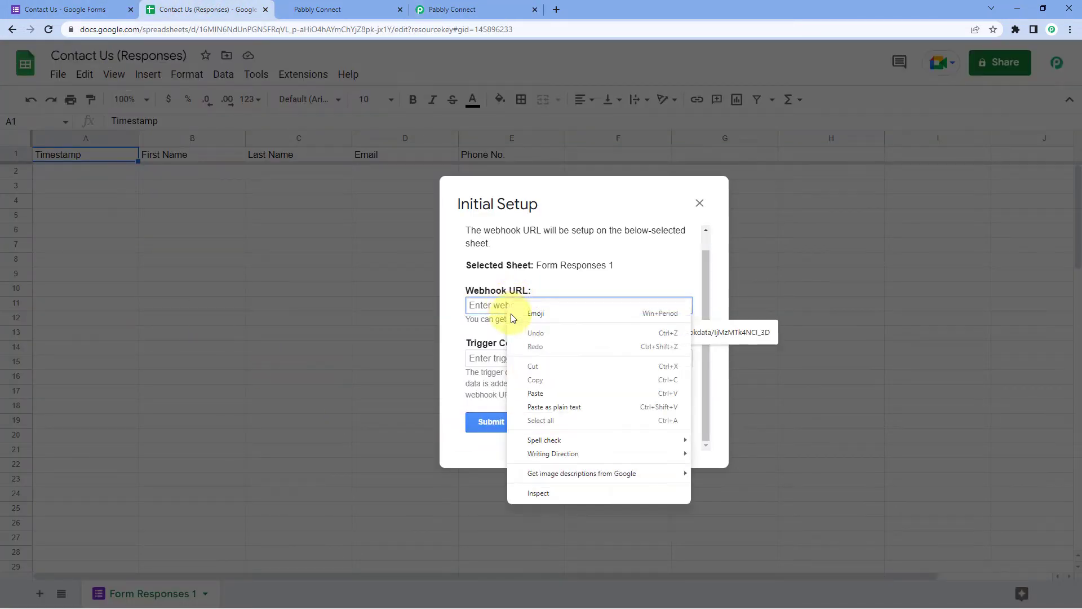
click(532, 393)
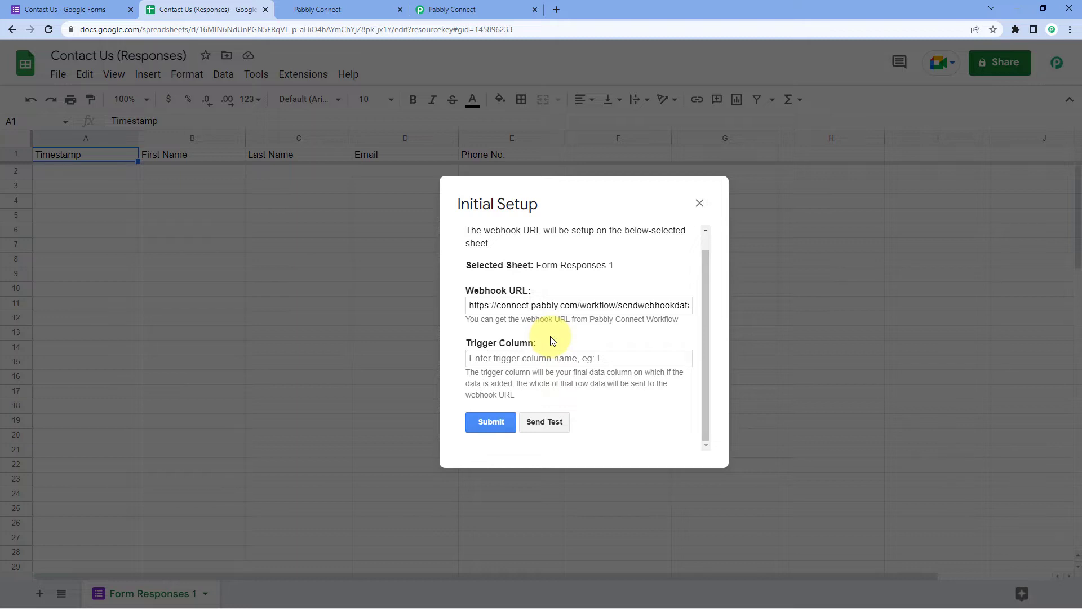
drag(605, 208, 670, 252)
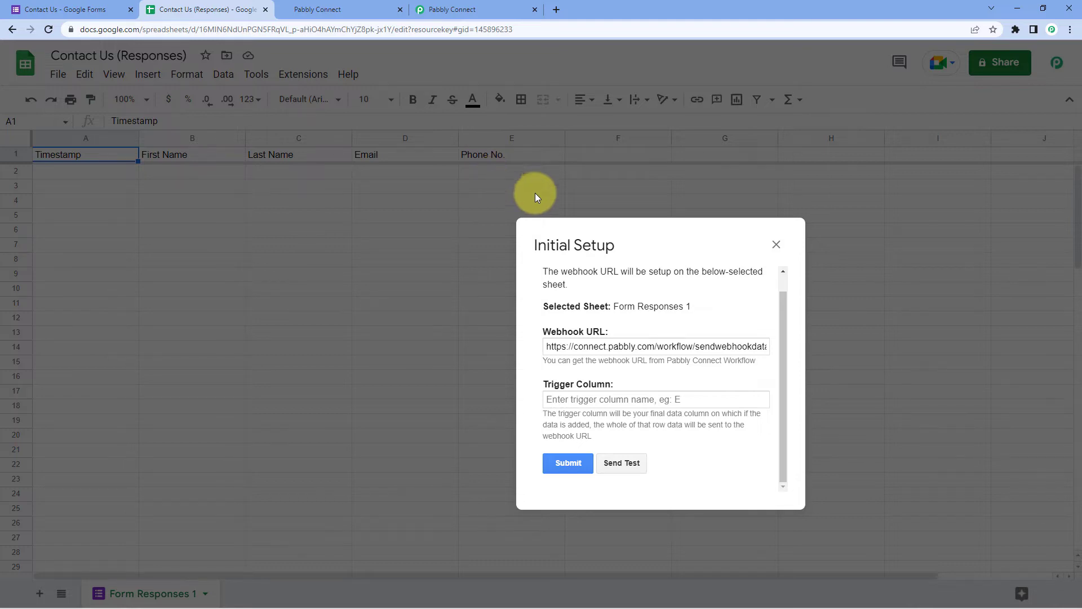
click(568, 399)
text(E)
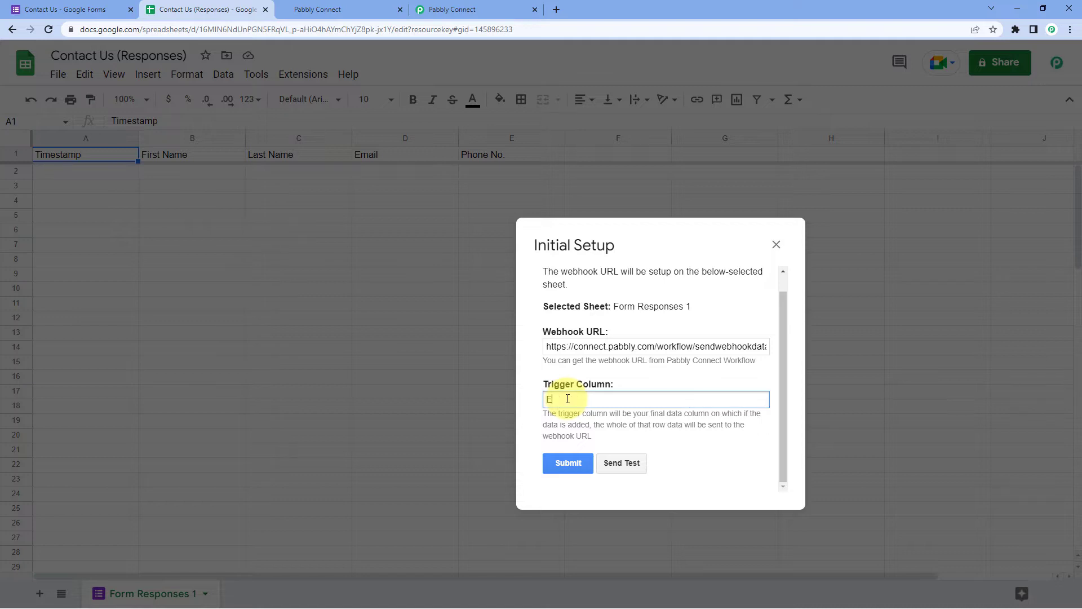
click(567, 468)
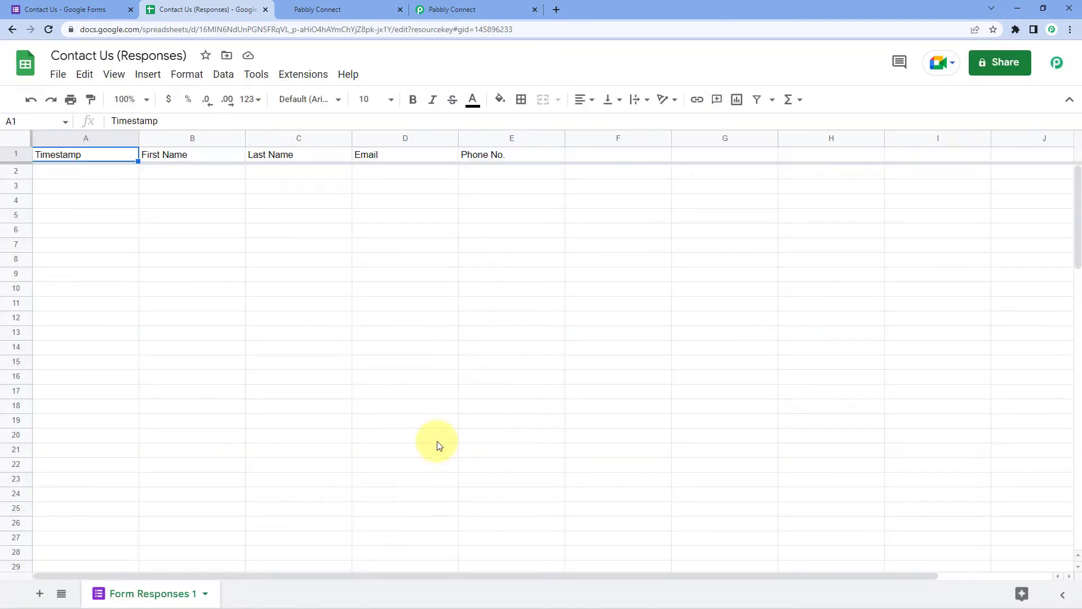
Enable Send On Event under Extensions > Pabbly Connect Webhooks
click(304, 74)
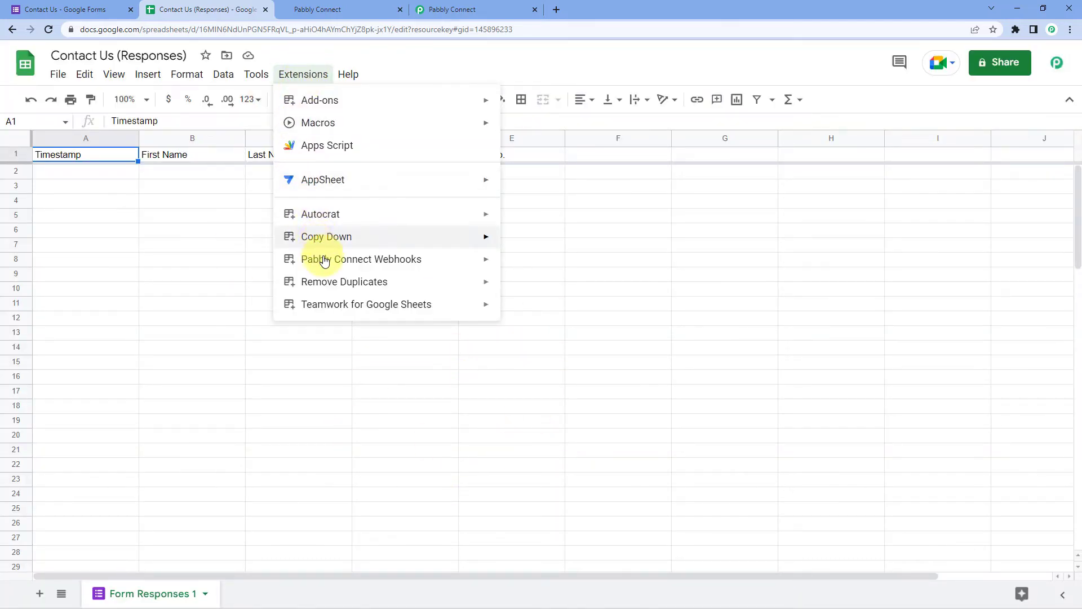
mouse_move(281, 258)
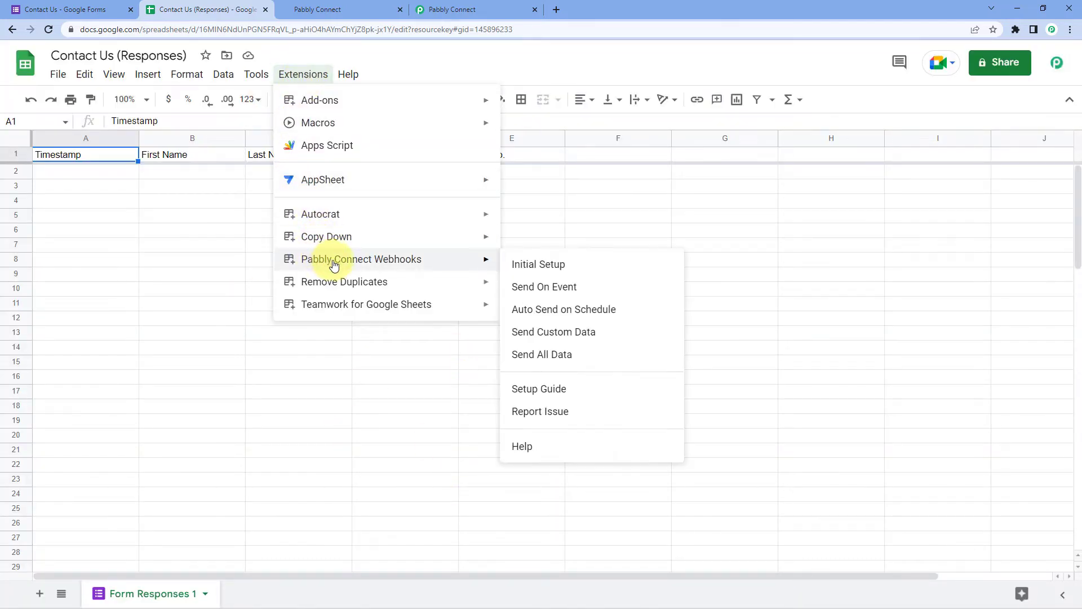
click(512, 290)
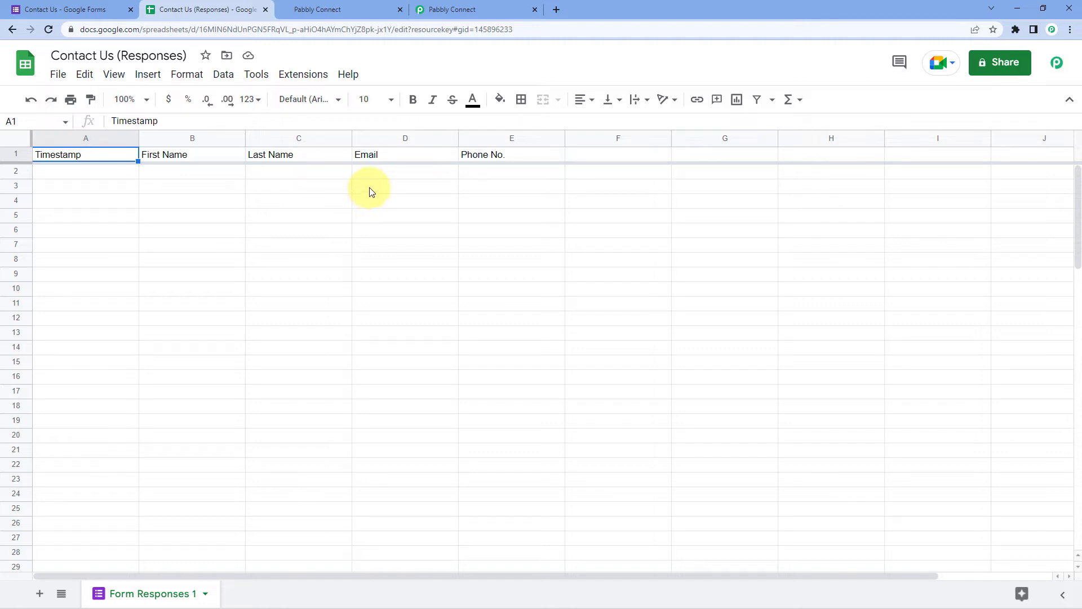
Confirm Pabbly is awaiting data, then open the Contact Us form's respondent preview
click(105, 11)
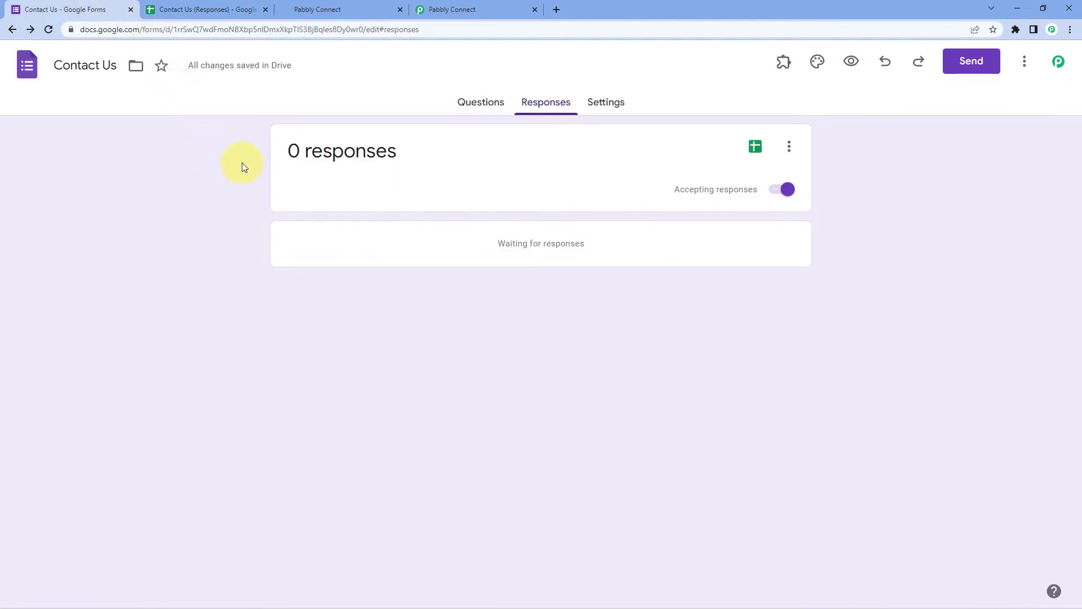
click(510, 9)
scroll(194, 273, down, 4)
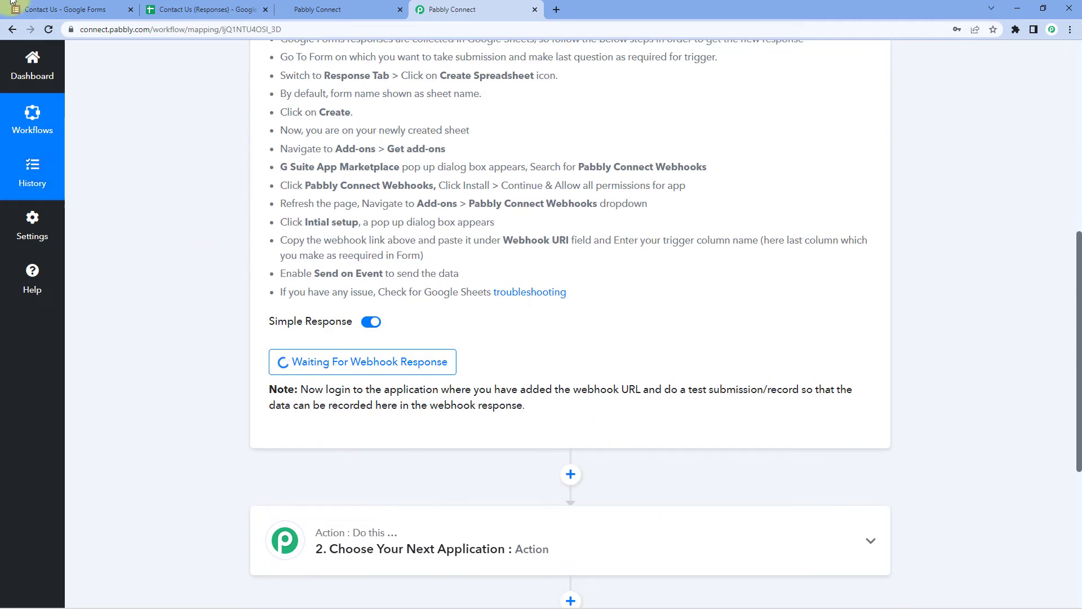
click(56, 9)
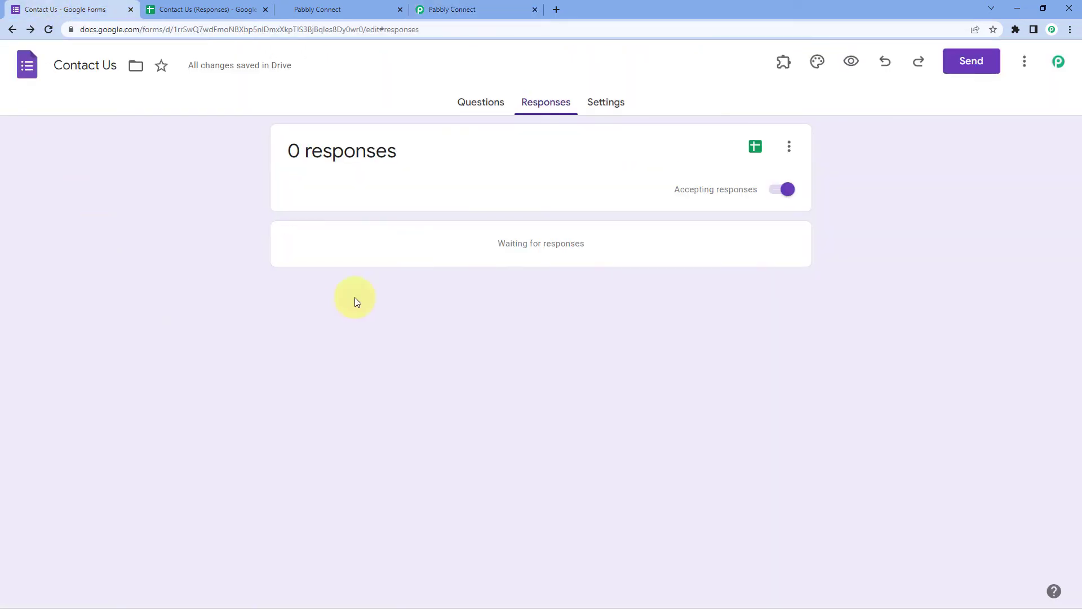
click(850, 62)
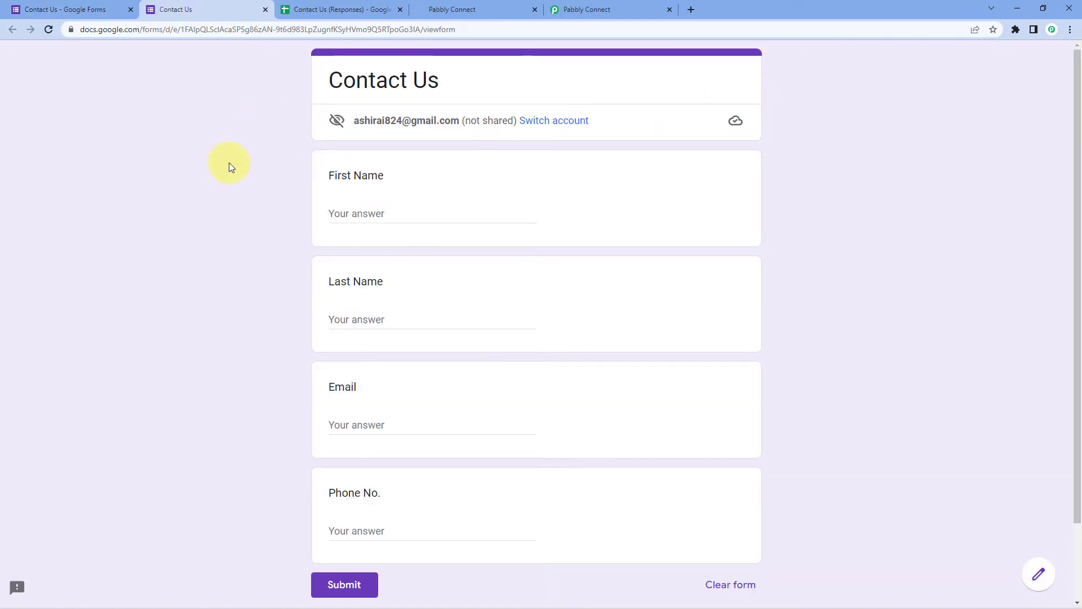
Enter Dummy as the First Name and Name as the Last Name
scroll(282, 158, down, 1)
click(369, 159)
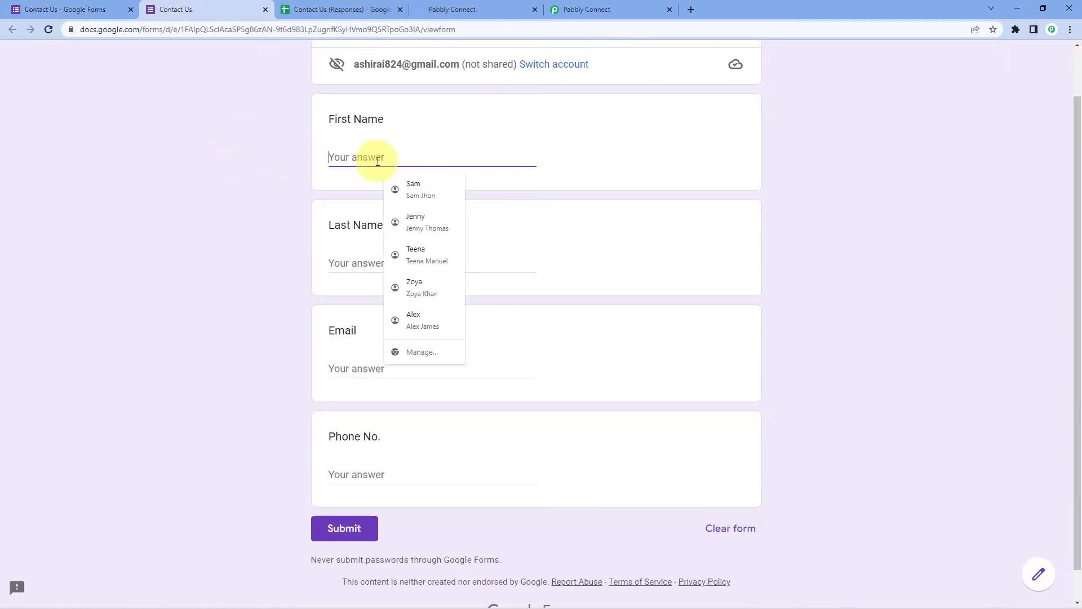
text(Dummy name)
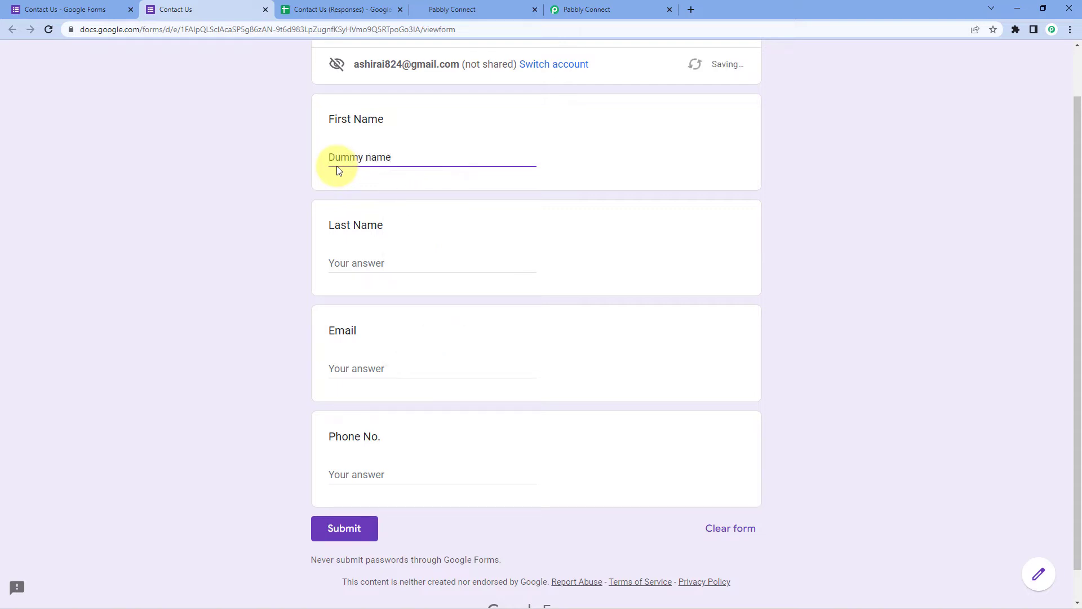
key(ctrl+shift+Left)
key(BackSpace)
key(Tab)
text(Name)
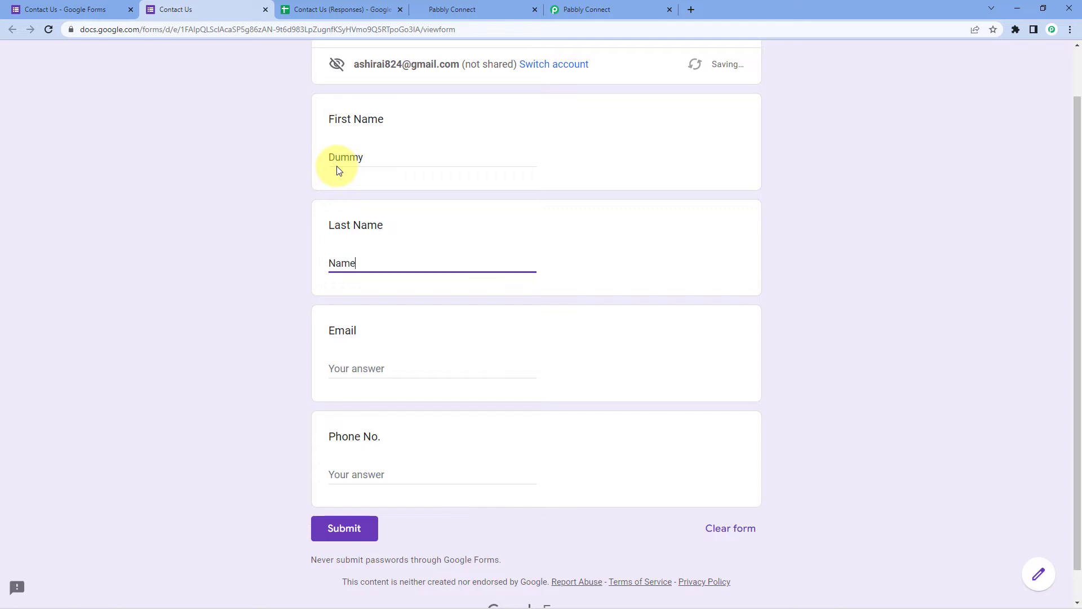
Fill in a demo e-mail address and phone number, then submit the response
key(Tab)
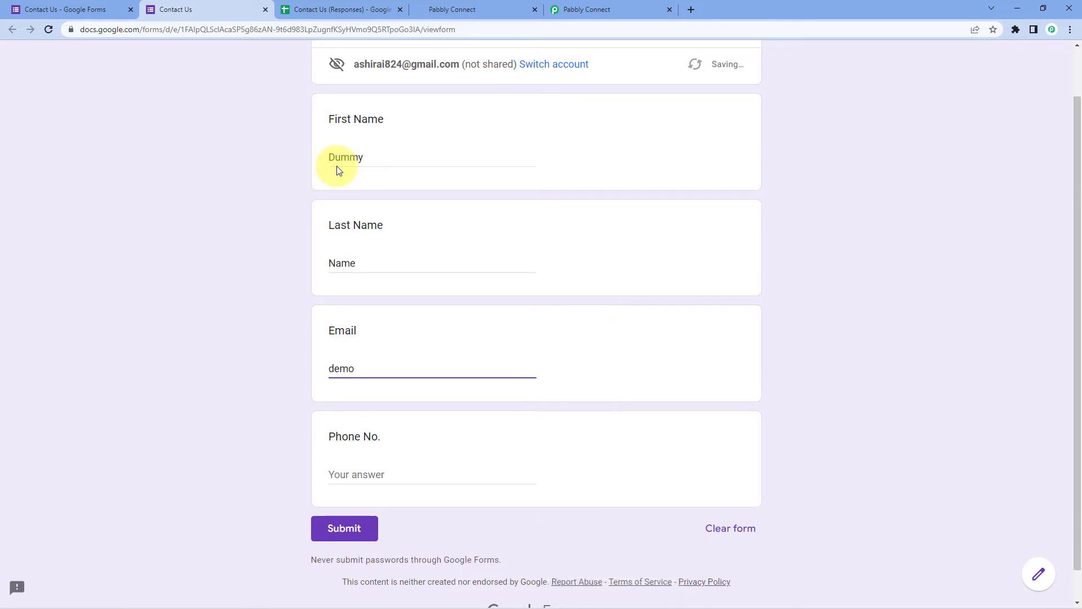
key(Tab)
text(12)
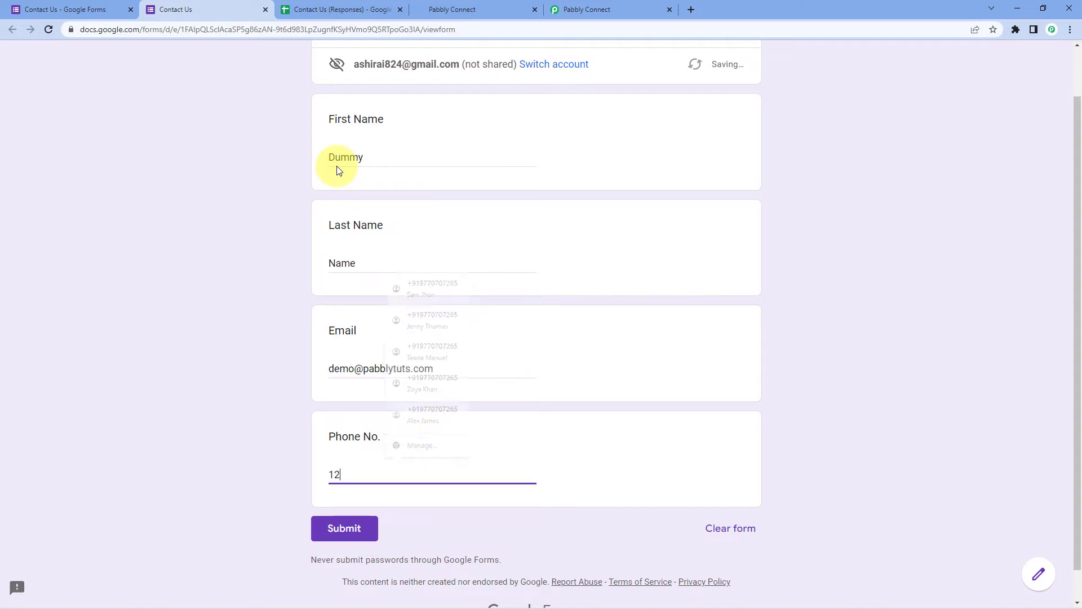
text(34567800)
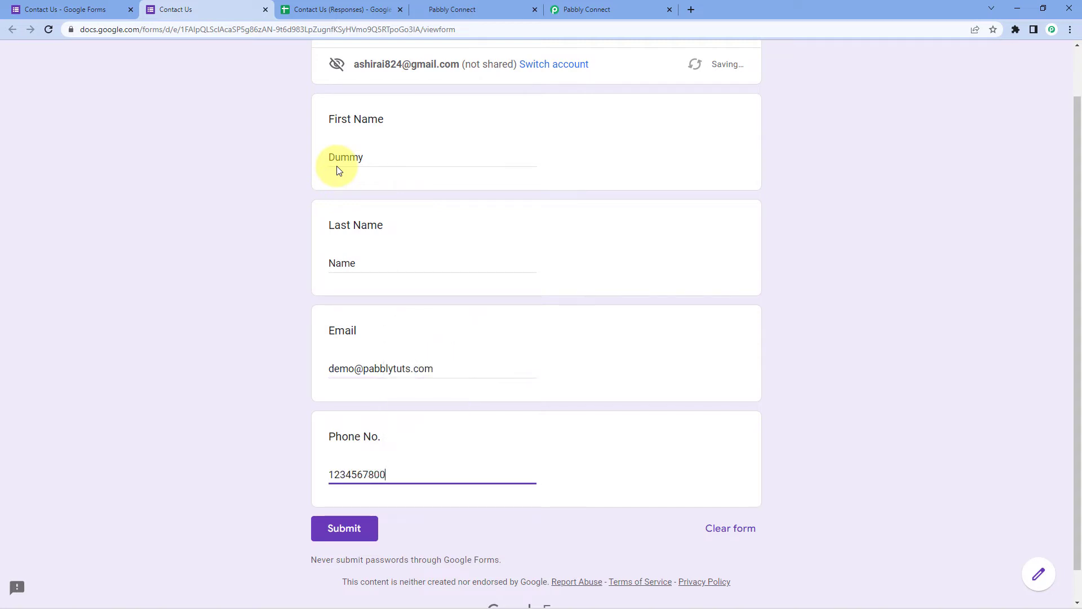
scroll(181, 248, up, 1)
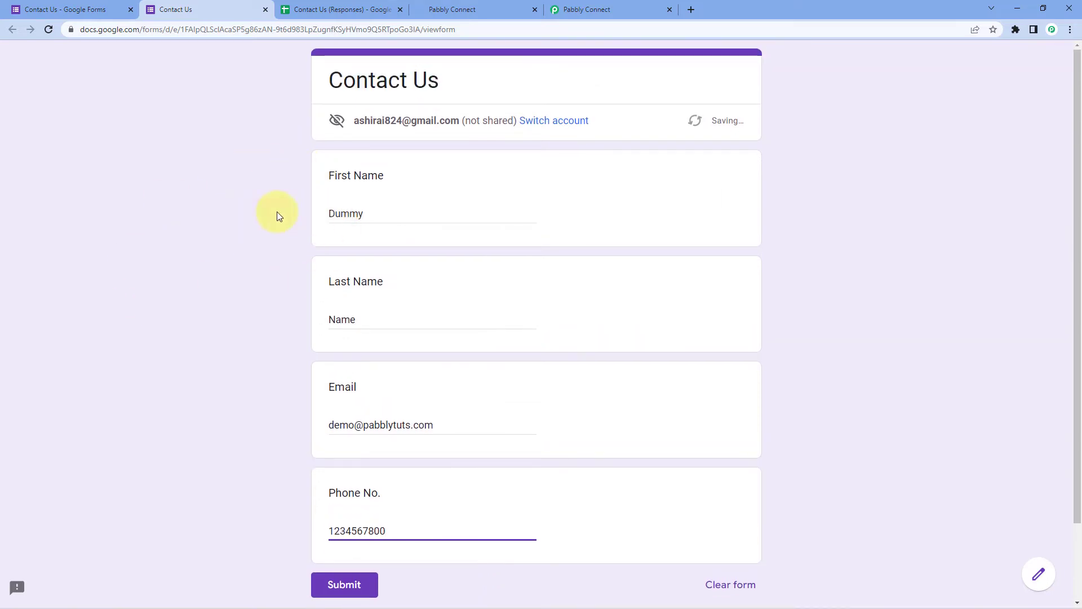
scroll(266, 296, down, 2)
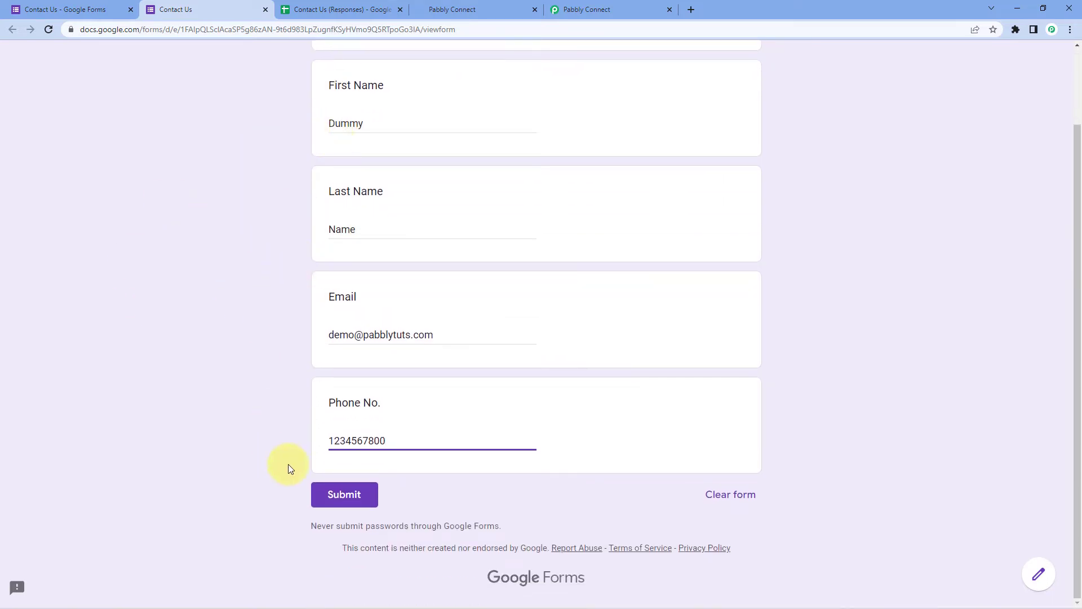
click(331, 495)
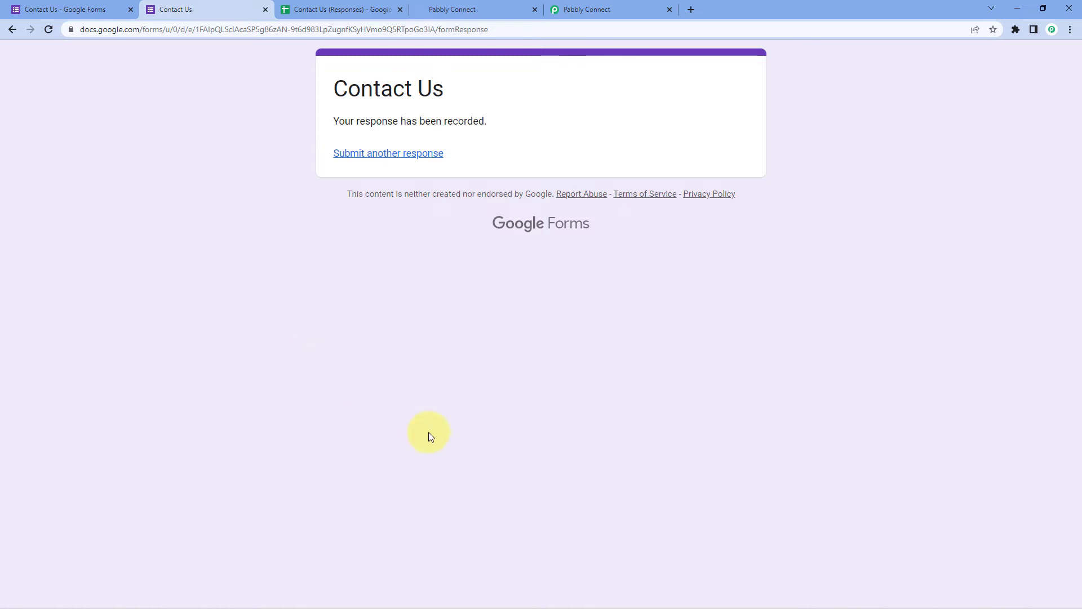
Check the captured response's first name, last name, email and phone values in Pabbly's trigger
click(621, 7)
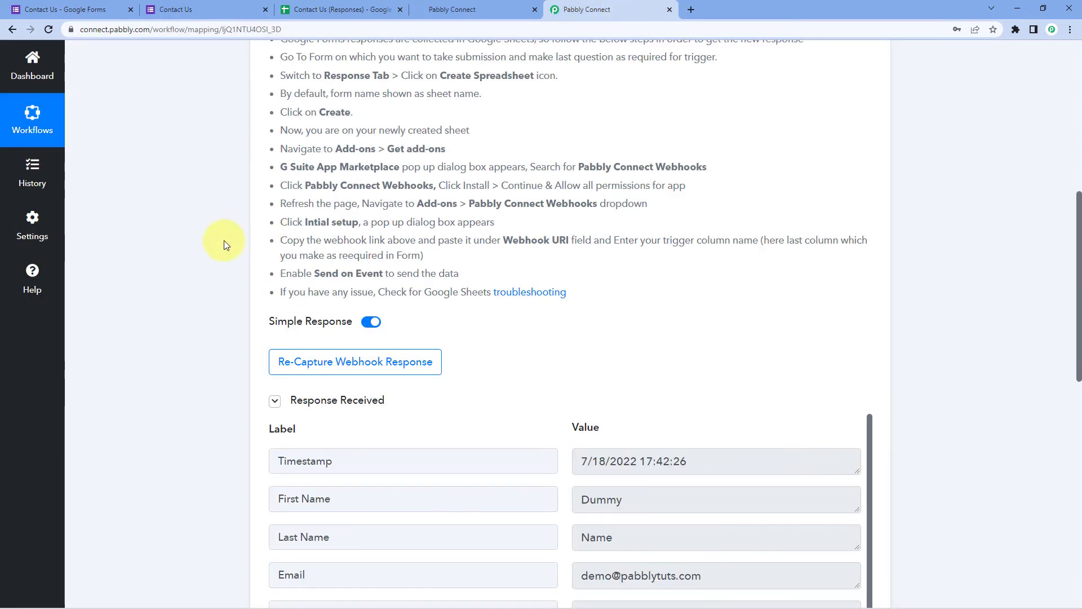
scroll(218, 264, up, 3)
scroll(217, 264, down, 5)
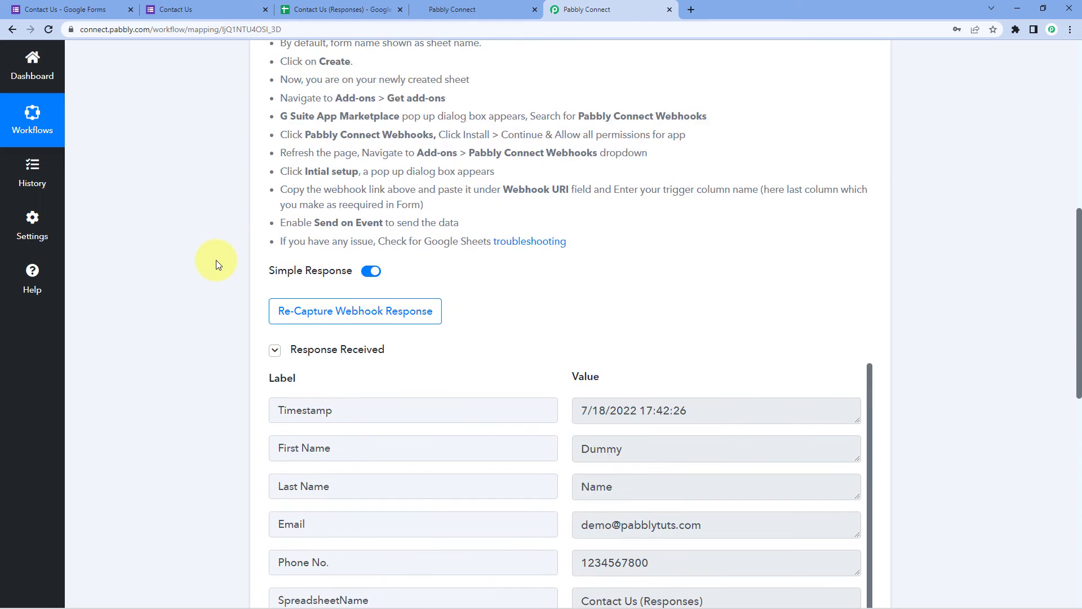
scroll(217, 260, down, 5)
scroll(285, 251, up, 1)
mouse_move(273, 149)
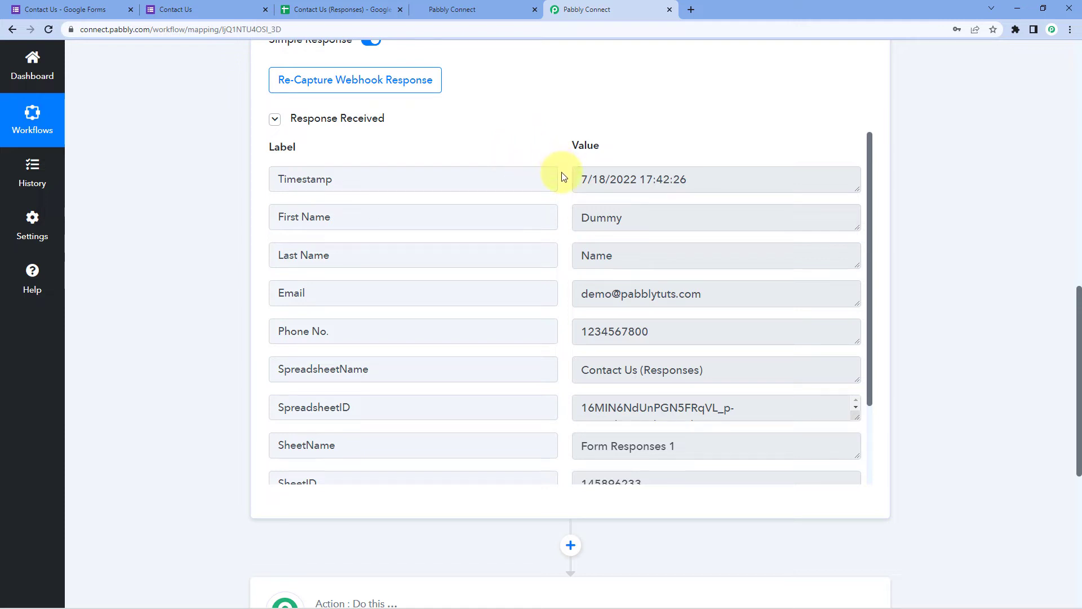
click(576, 218)
double_click(578, 217)
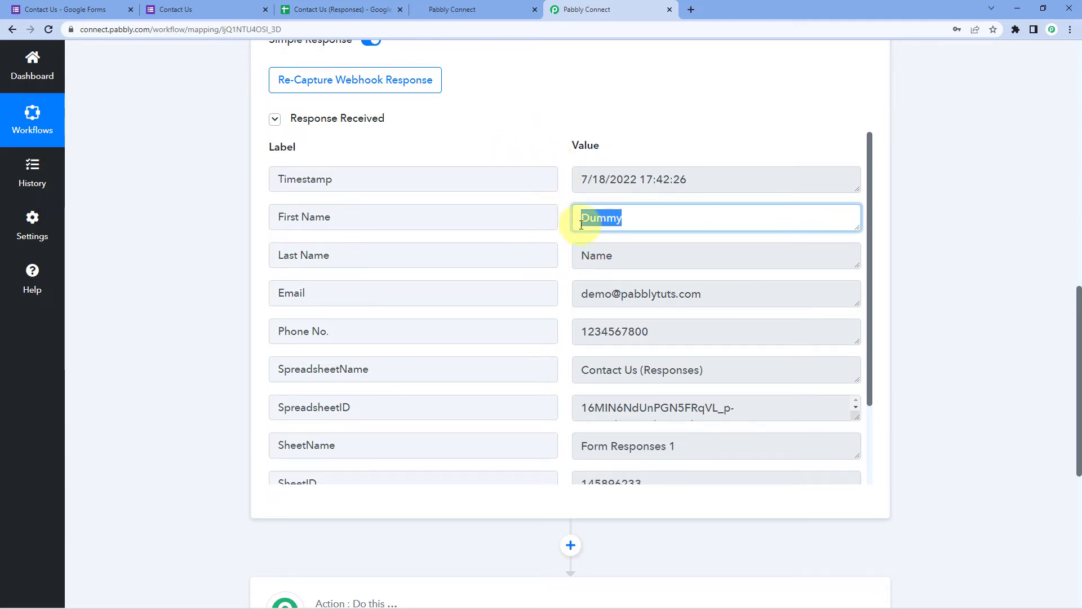
drag(627, 252, 560, 261)
drag(766, 304, 576, 299)
drag(682, 329, 562, 331)
click(562, 275)
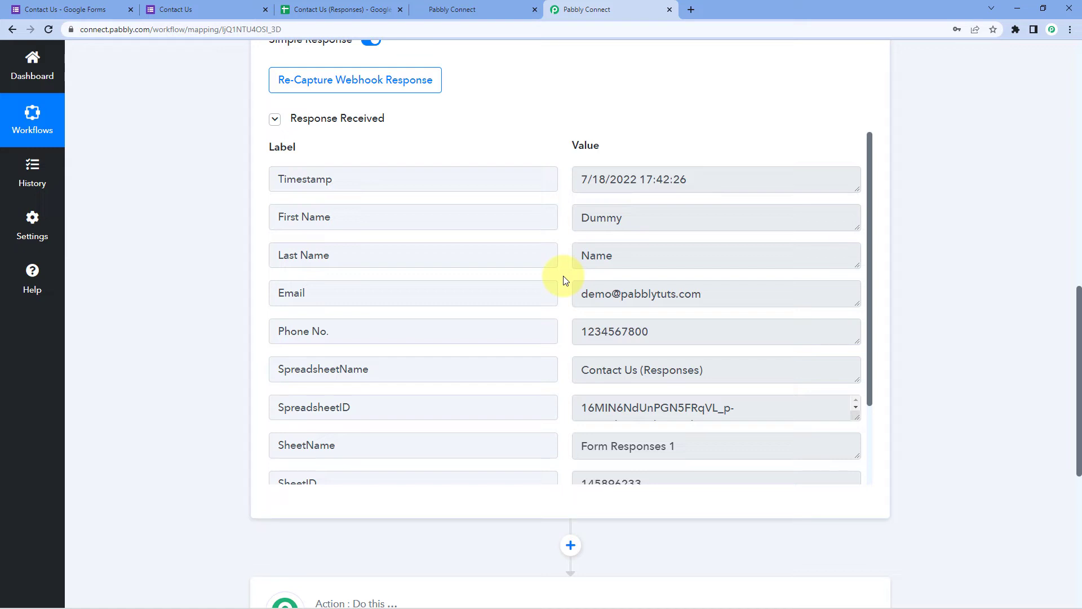
scroll(954, 214, down, 7)
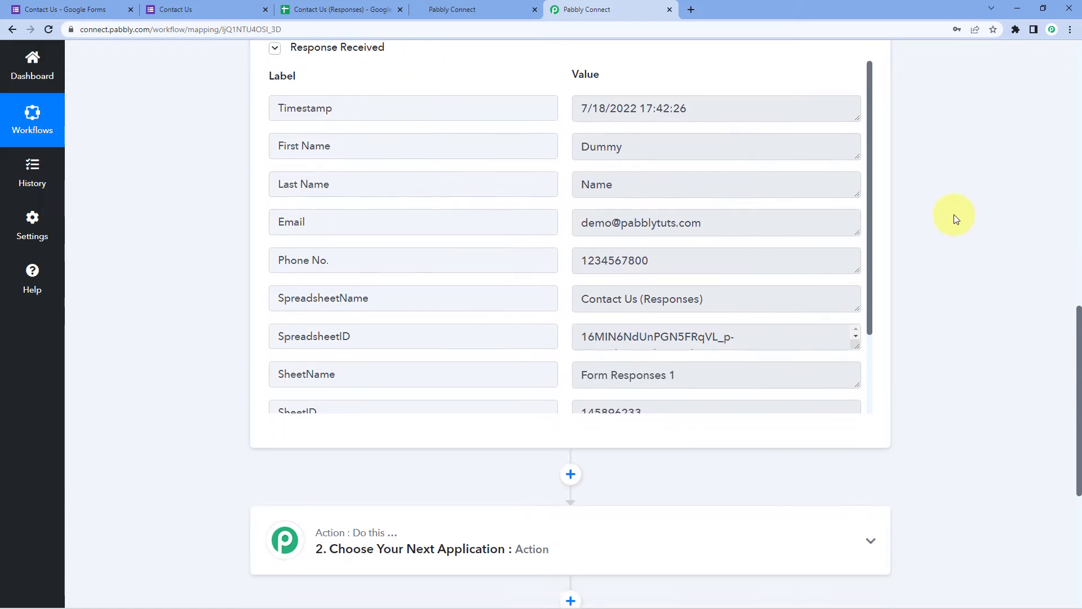
Set the action step to the HighLevel app with the Create or Update Contact event
click(449, 210)
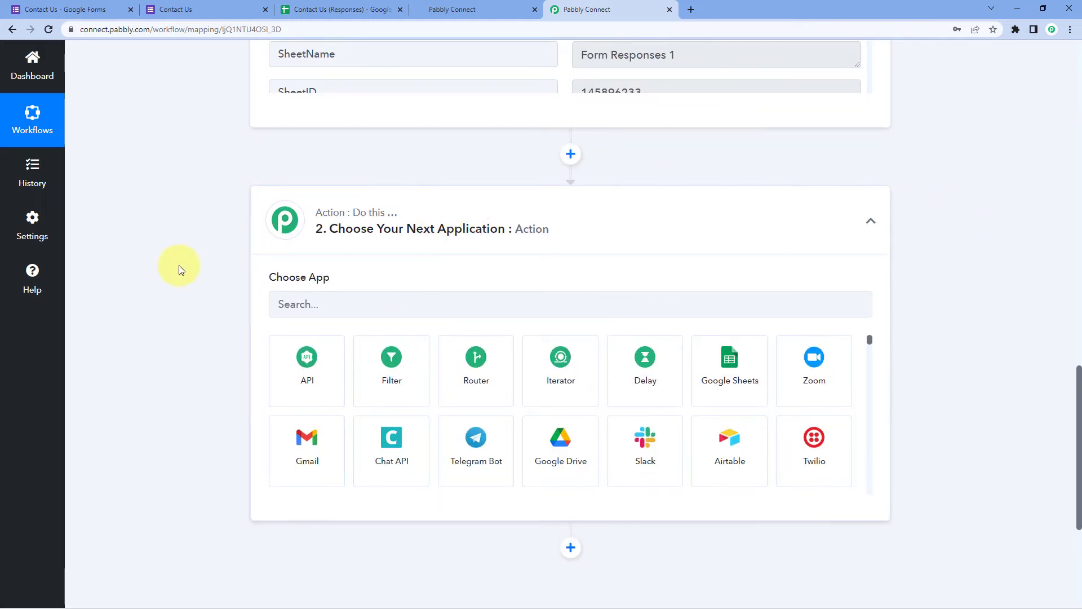
scroll(312, 247, down, 1)
click(313, 247)
text(H)
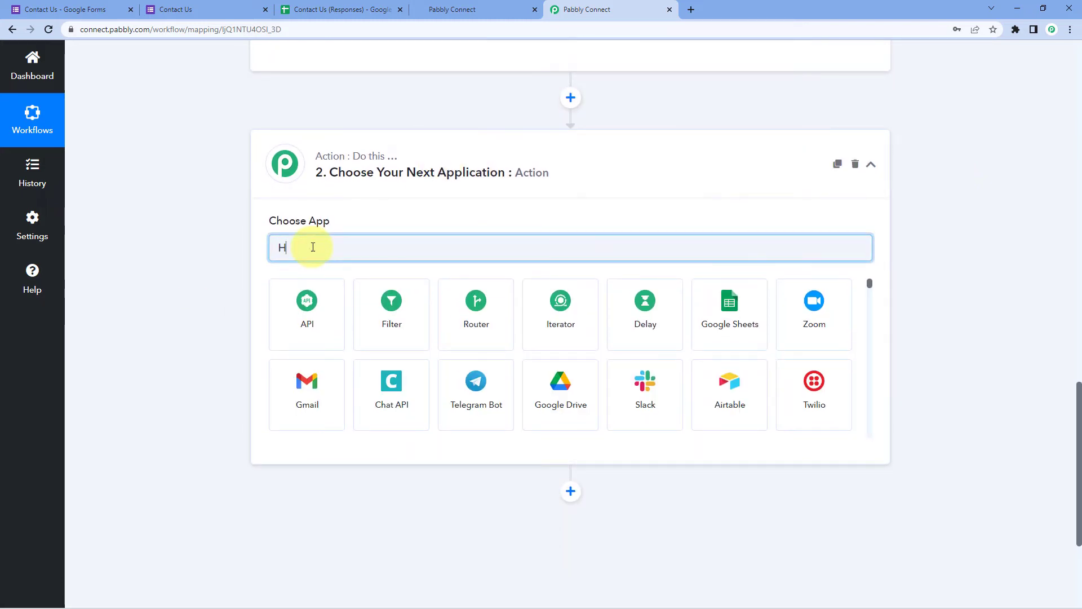
text(igh)
click(299, 331)
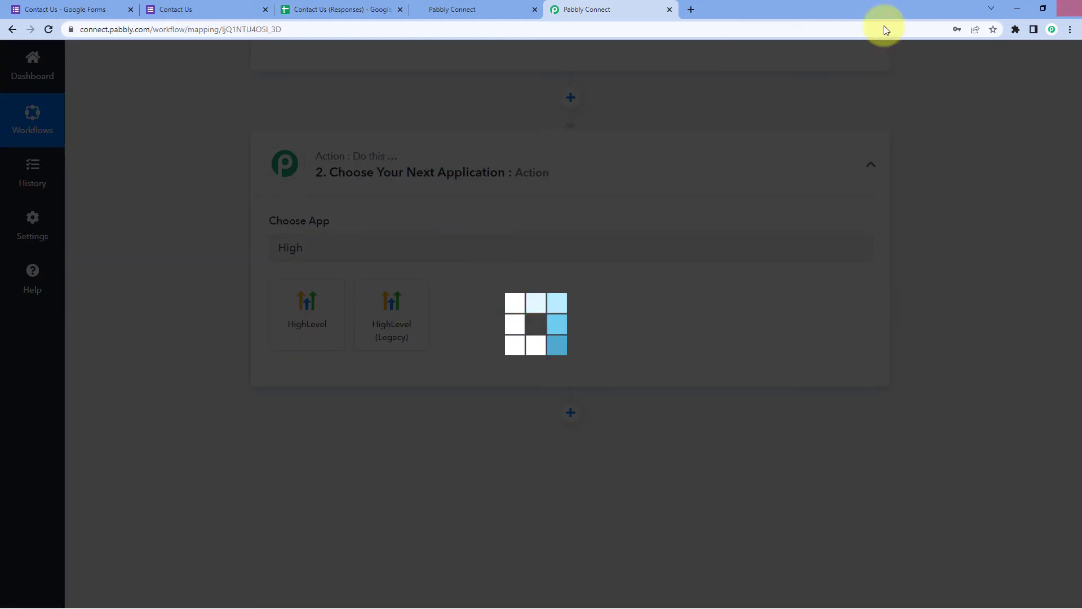
scroll(184, 277, down, 2)
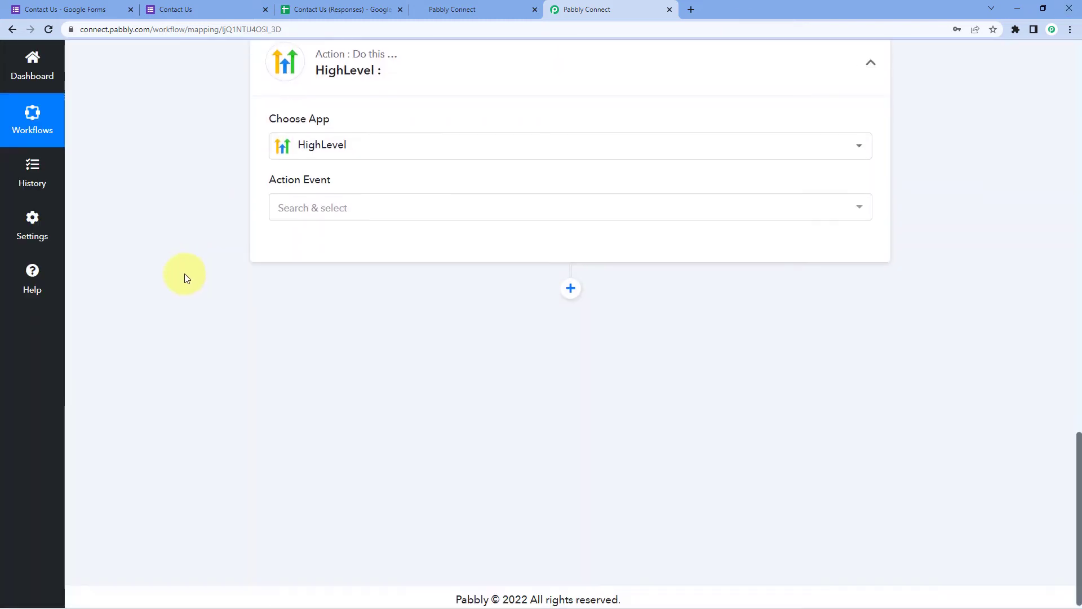
click(346, 202)
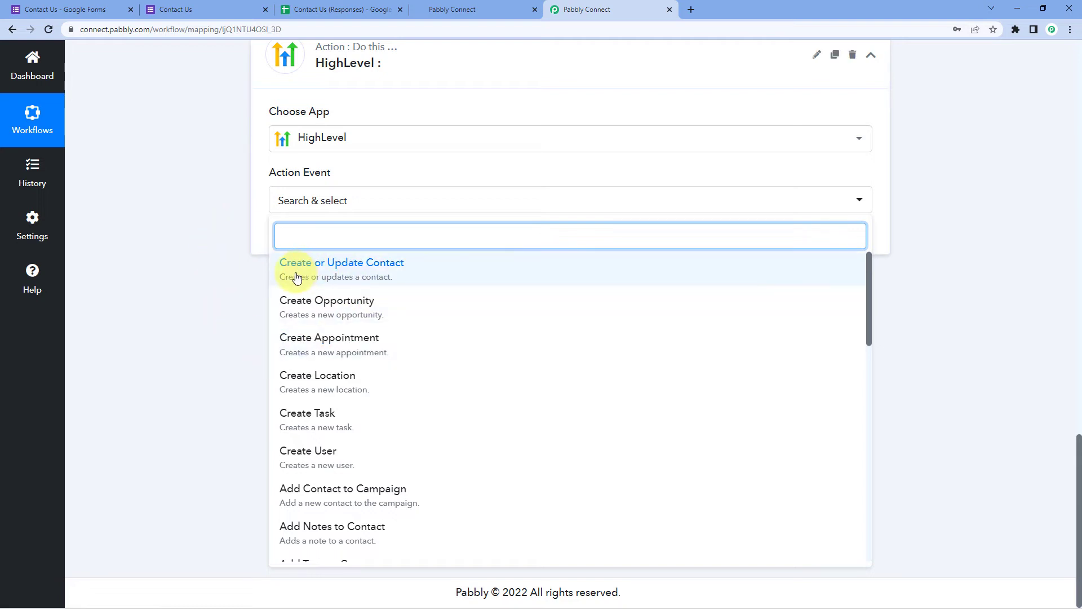
click(375, 270)
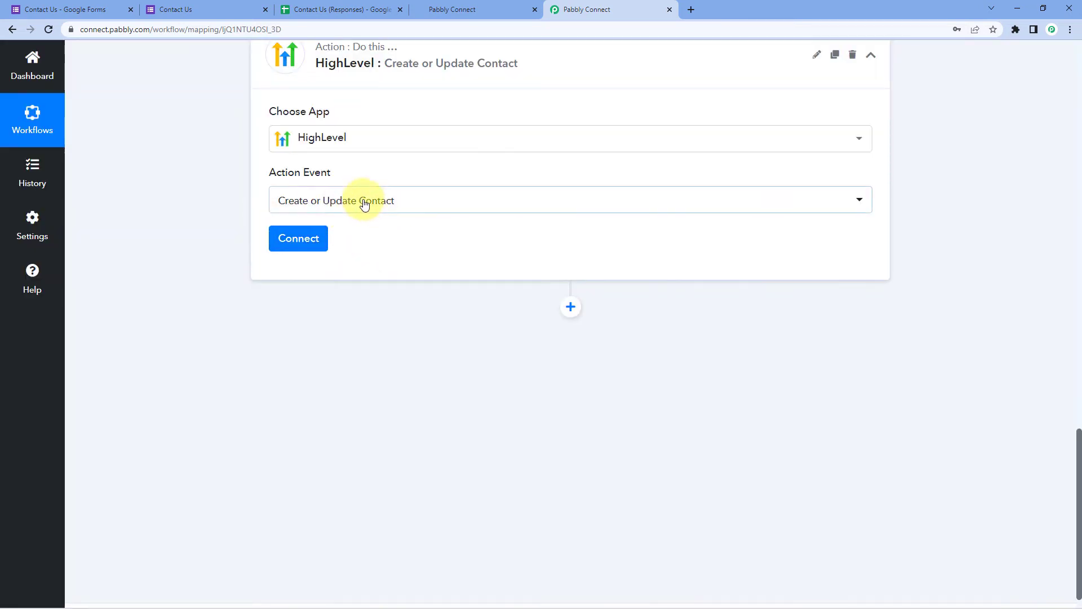
click(297, 239)
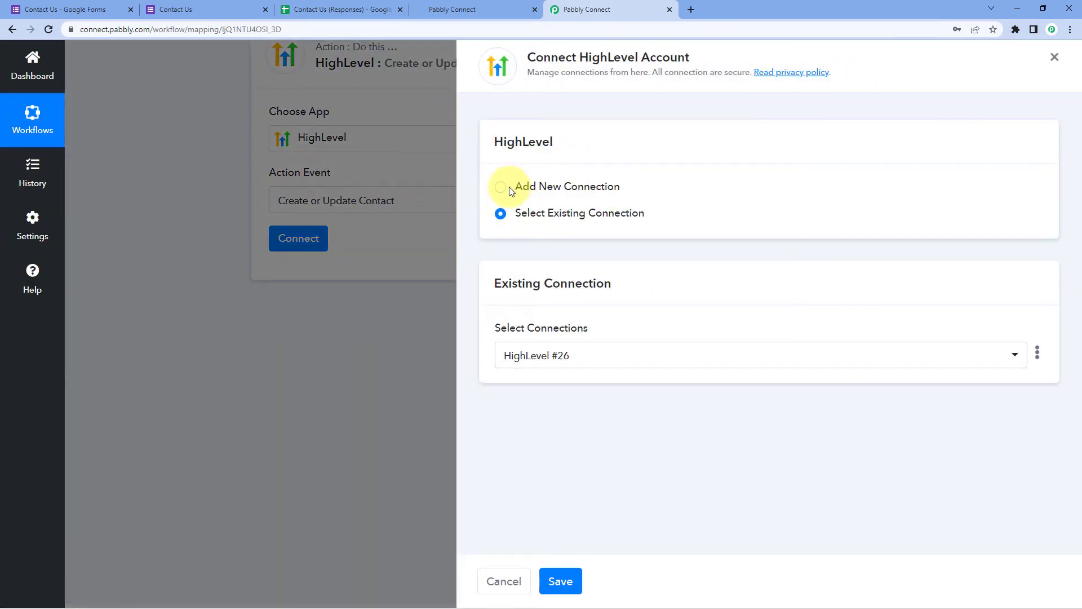
Choose Add New Connection for HighLevel, then switch to the HighLevel dashboard tab
click(502, 188)
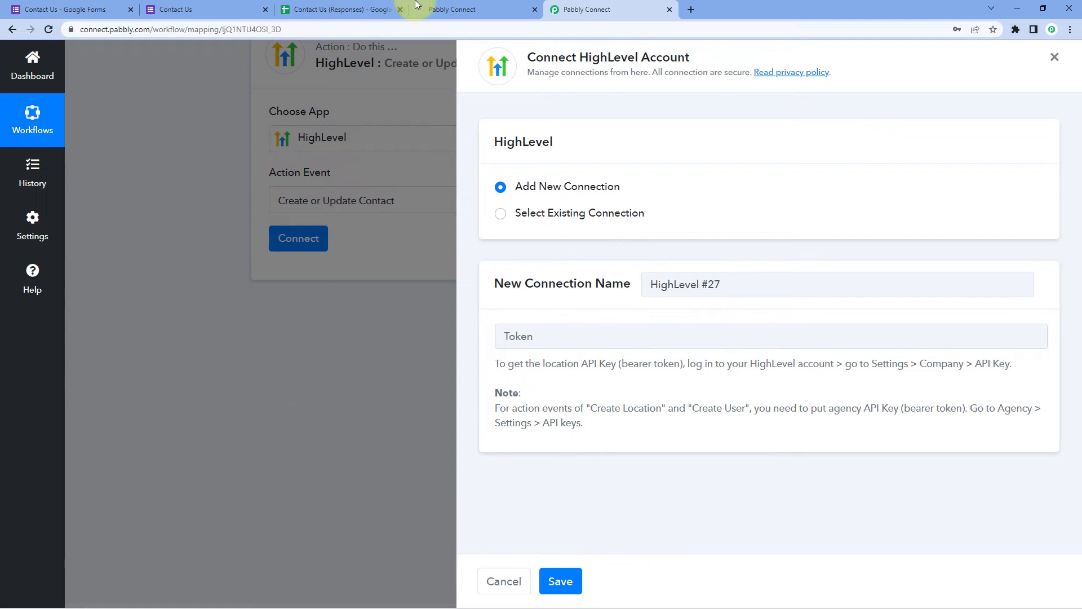
click(475, 7)
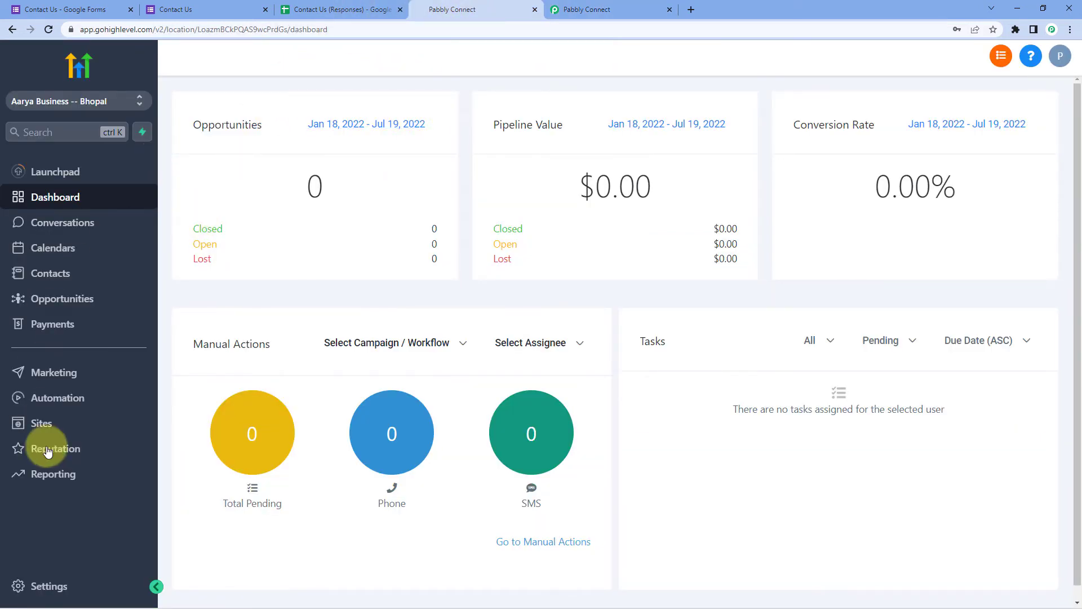
Copy the location API key from HighLevel's Business Info settings and return to Pabbly
click(33, 573)
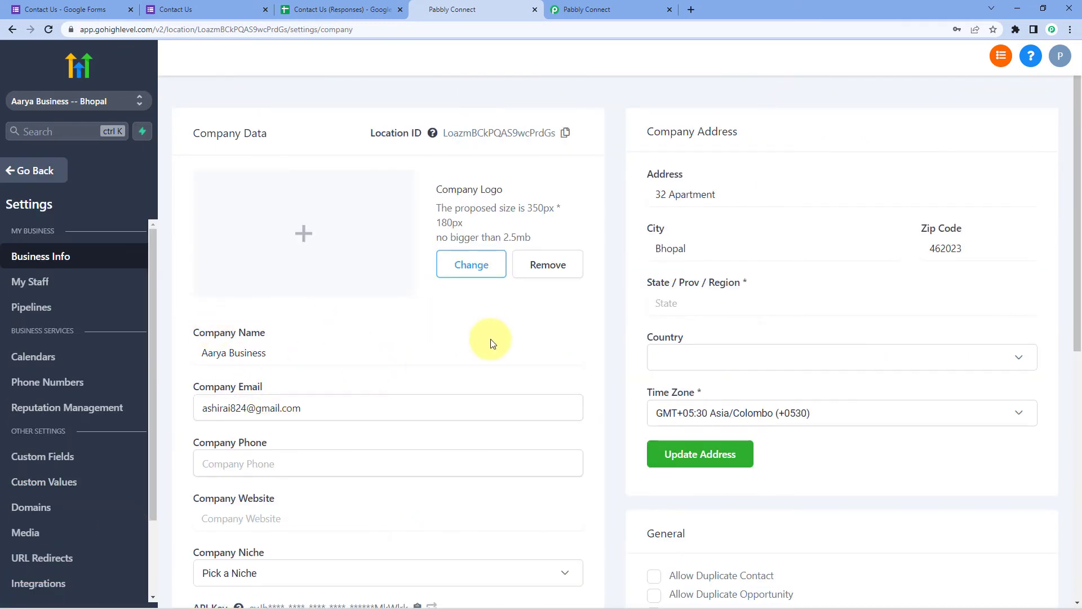
scroll(489, 337, down, 4)
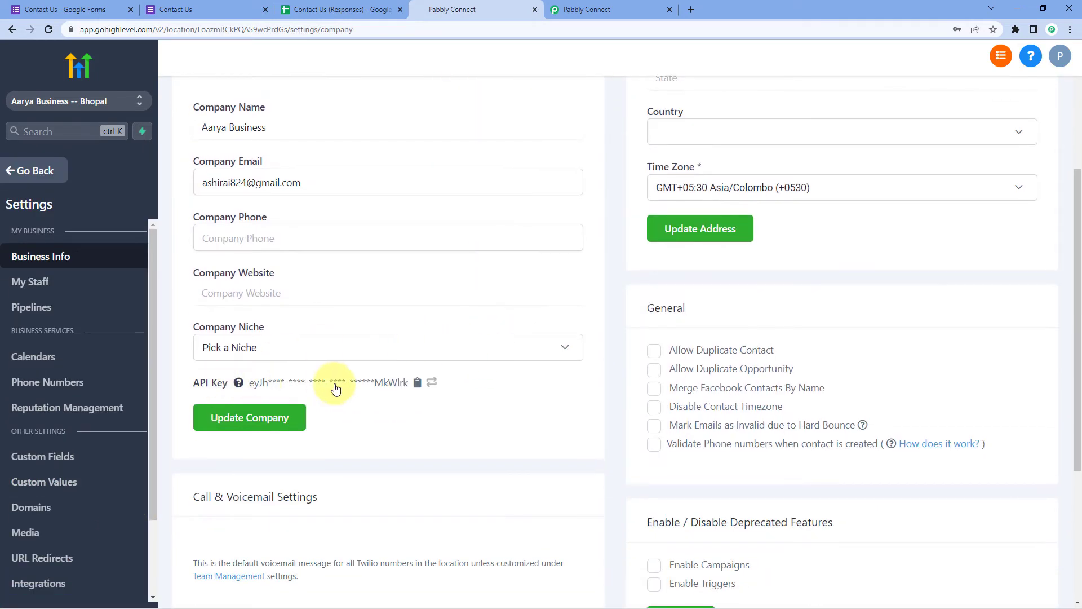
click(417, 385)
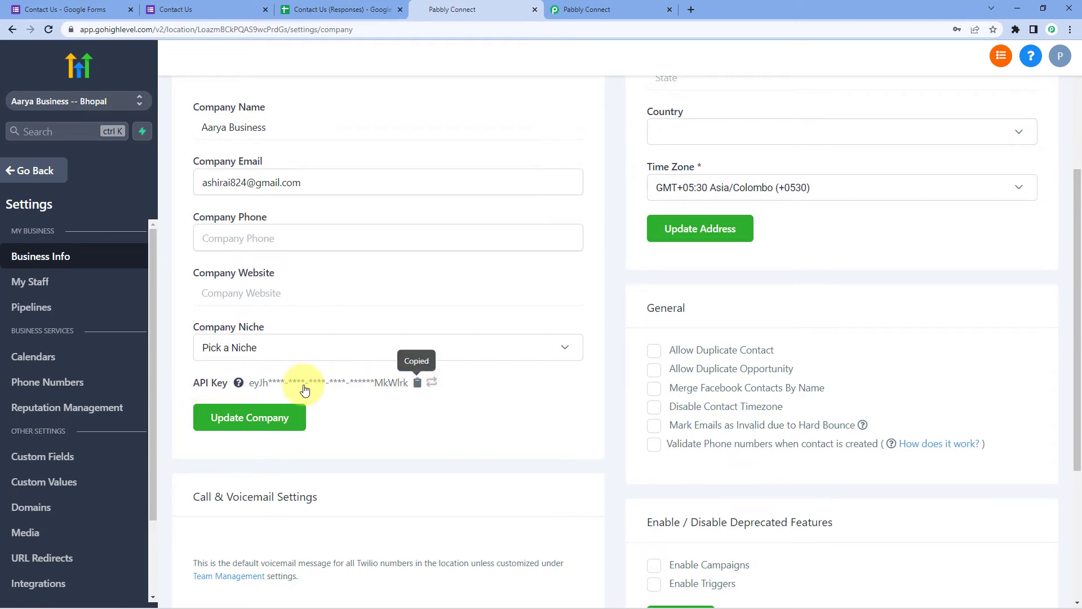
click(586, 8)
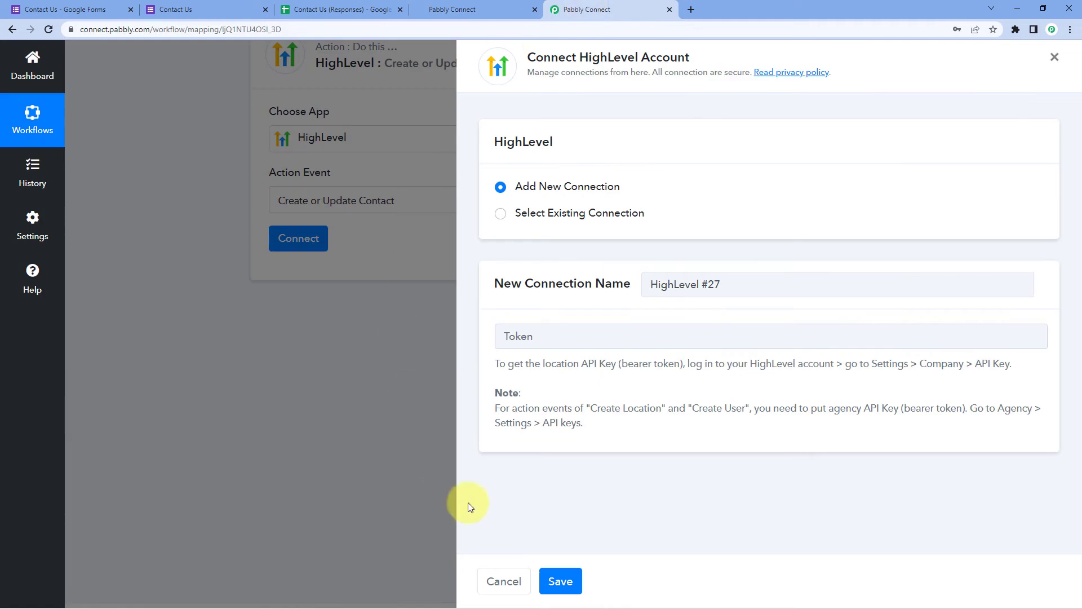
Paste the HighLevel API key into the Token field and save the connection
click(550, 336)
right_click(550, 337)
click(577, 429)
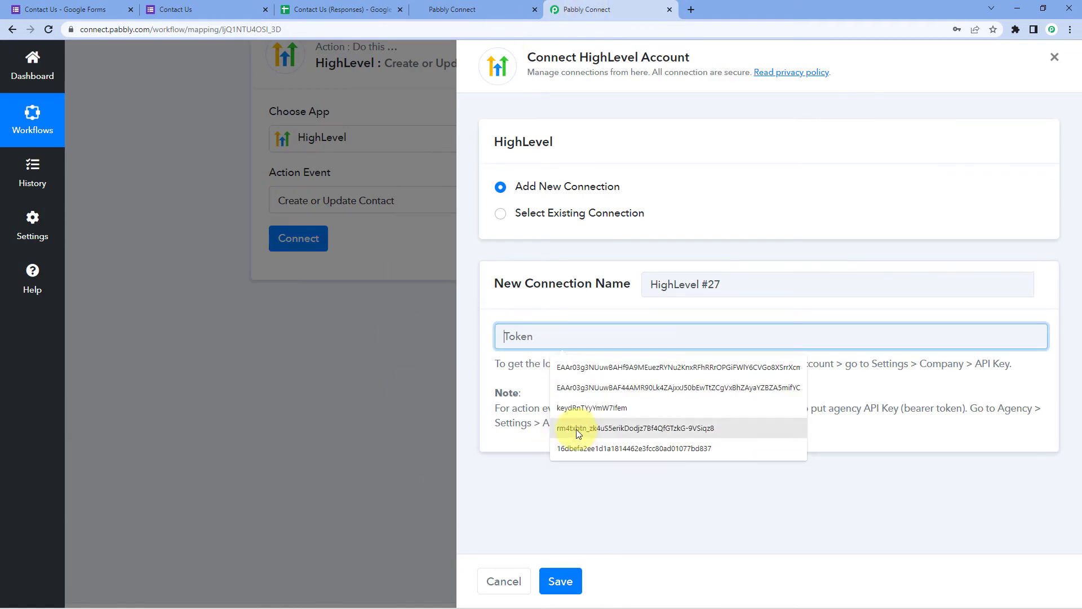
click(562, 582)
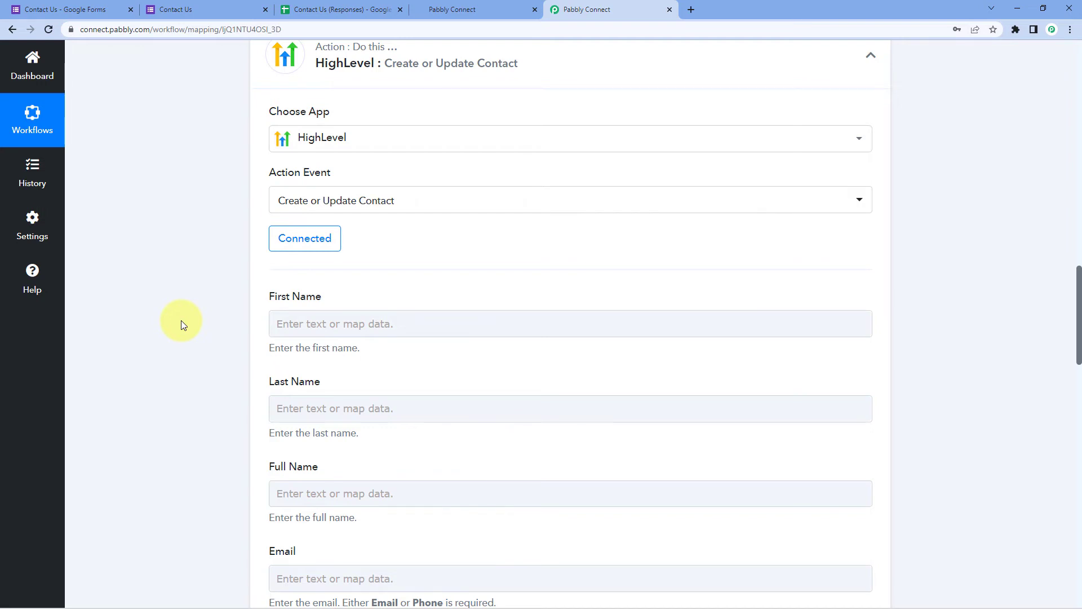
Check the test response's first and last name values, then scroll down to the empty HighLevel contact fields
scroll(181, 321, down, 2)
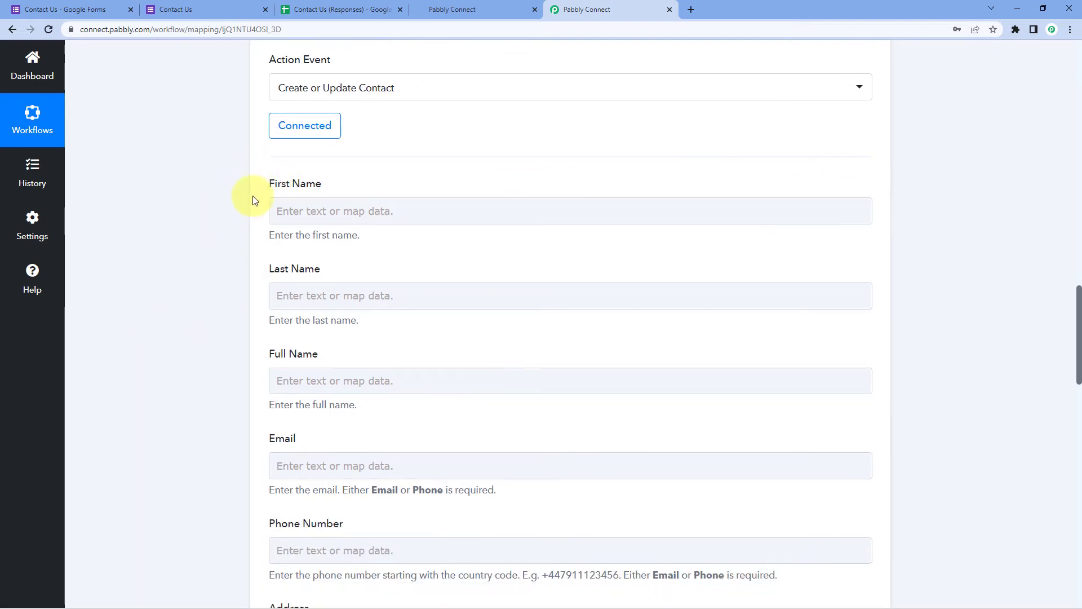
scroll(333, 360, down, 2)
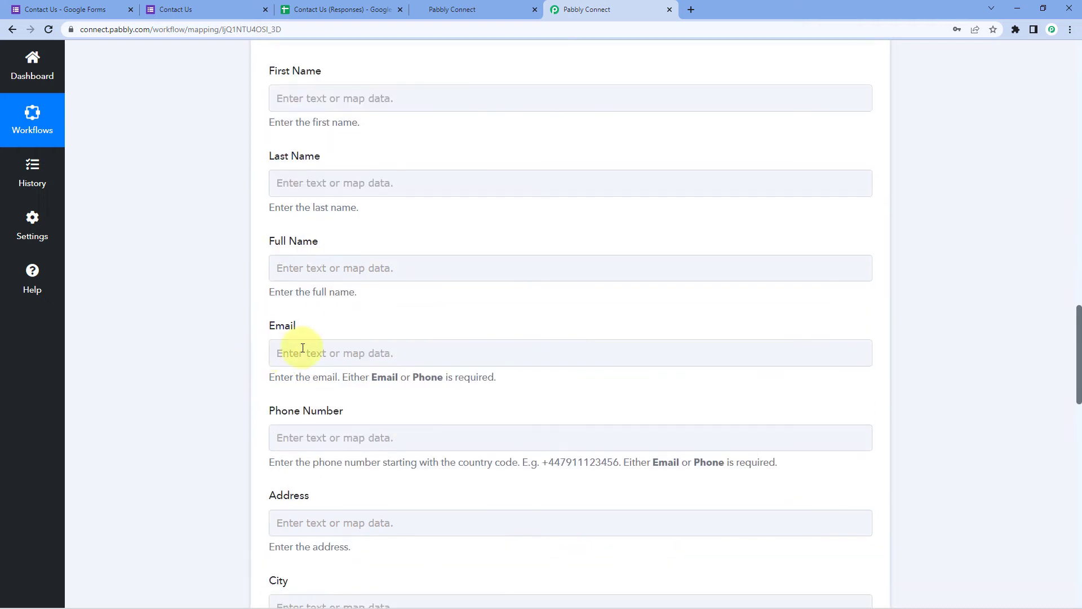
scroll(200, 401, down, 1)
scroll(210, 395, up, 2)
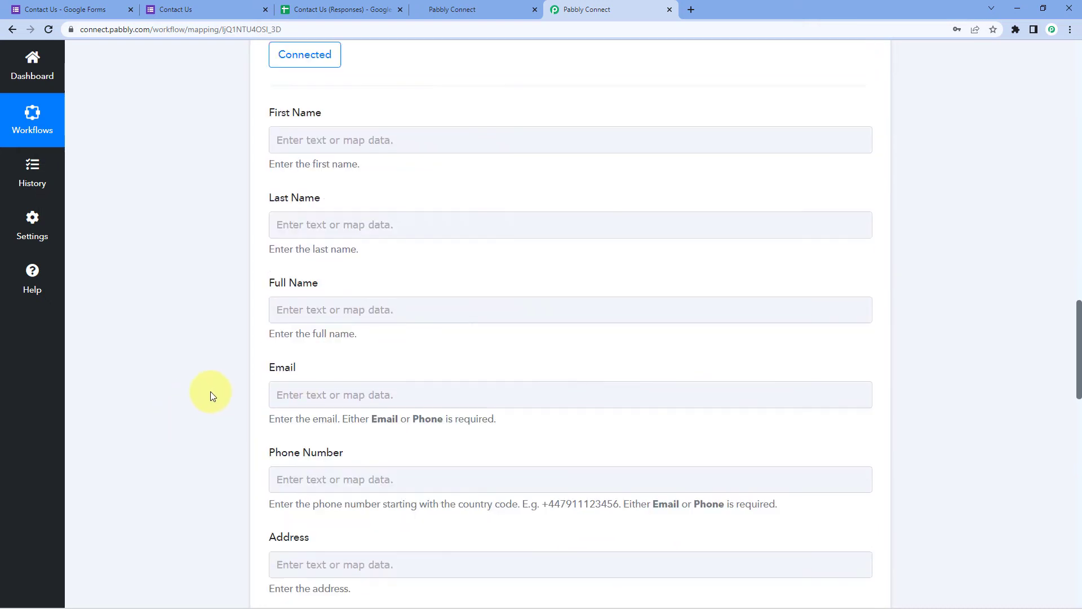
scroll(210, 394, up, 2)
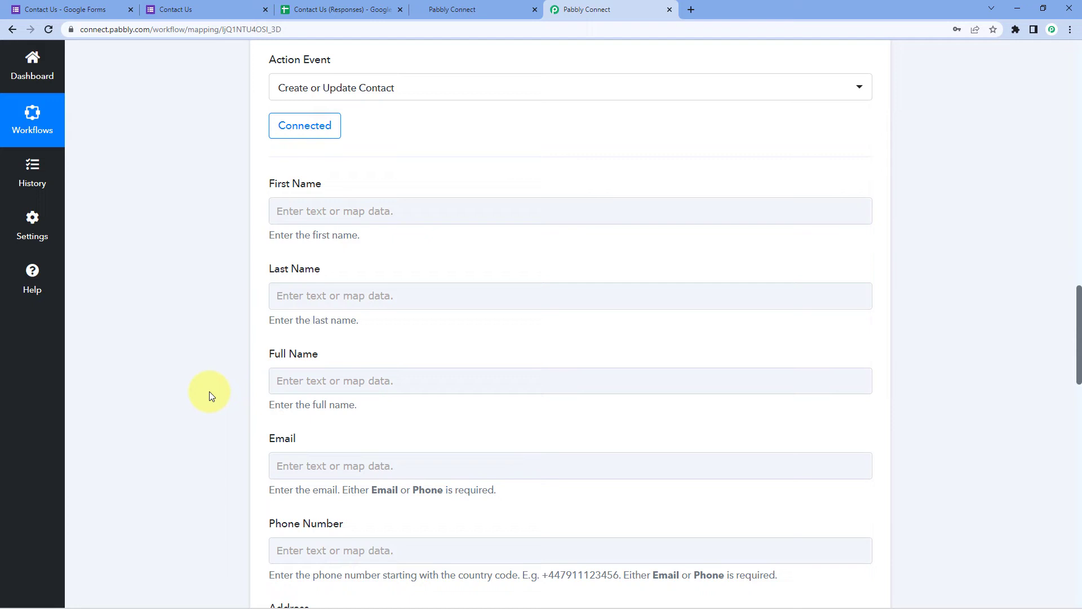
scroll(208, 391, up, 10)
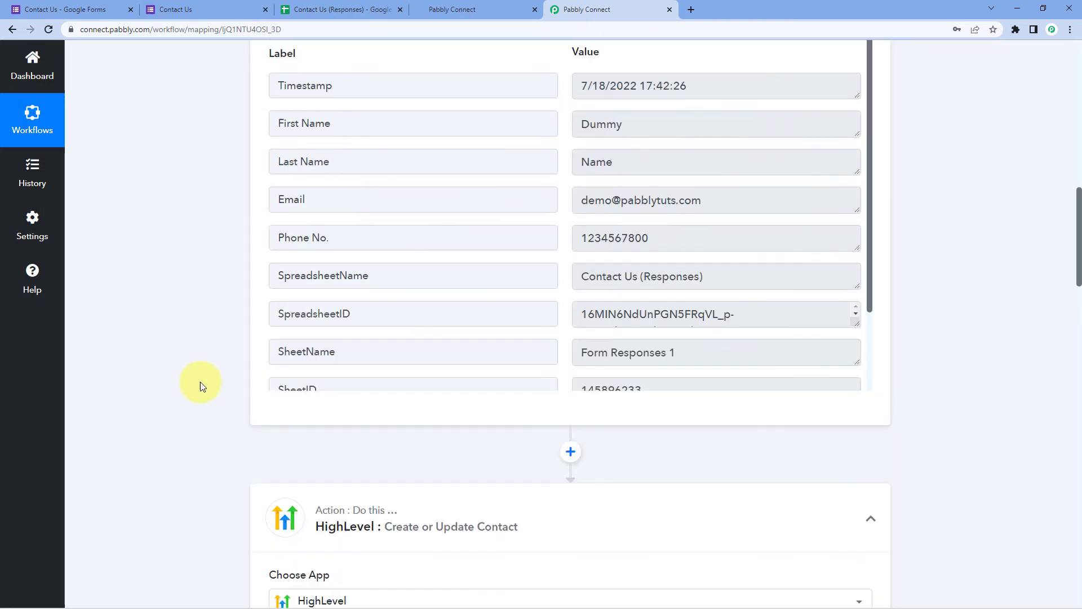
scroll(200, 386, up, 1)
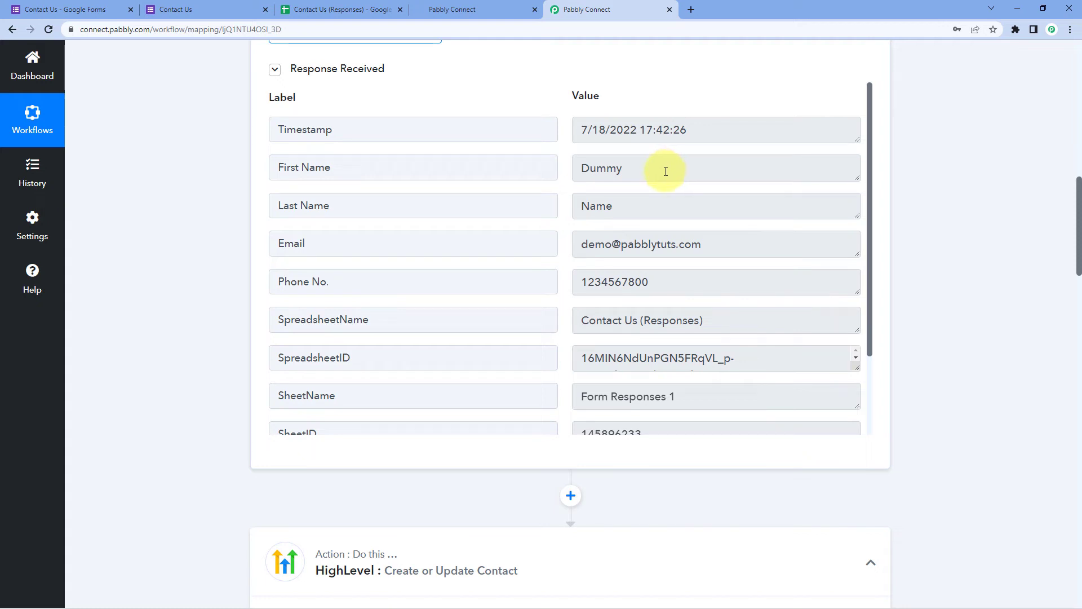
drag(673, 170, 568, 167)
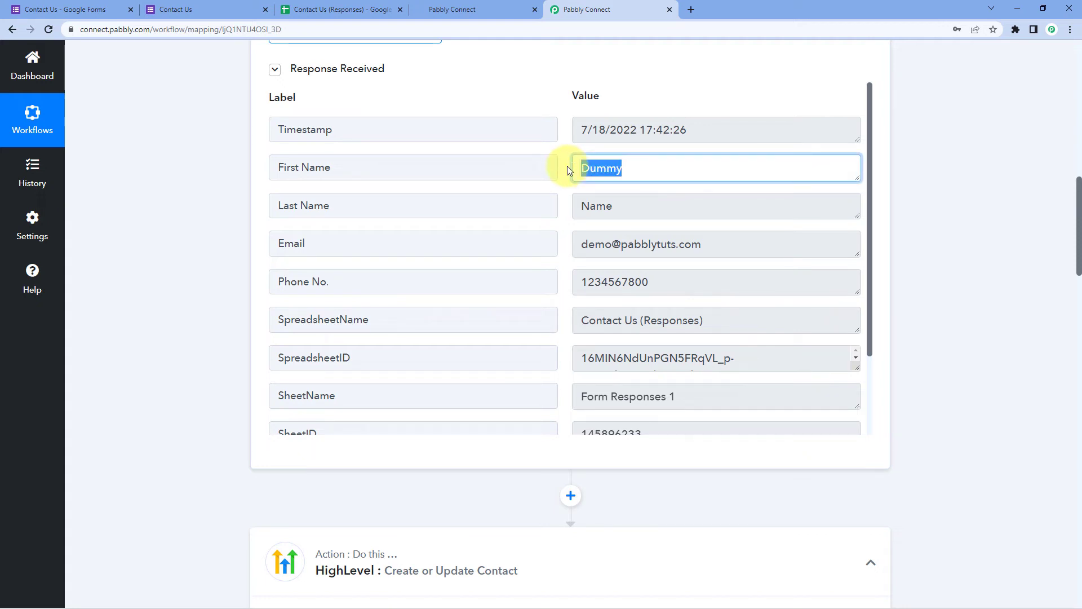
drag(627, 210, 657, 169)
click(657, 169)
scroll(222, 290, down, 12)
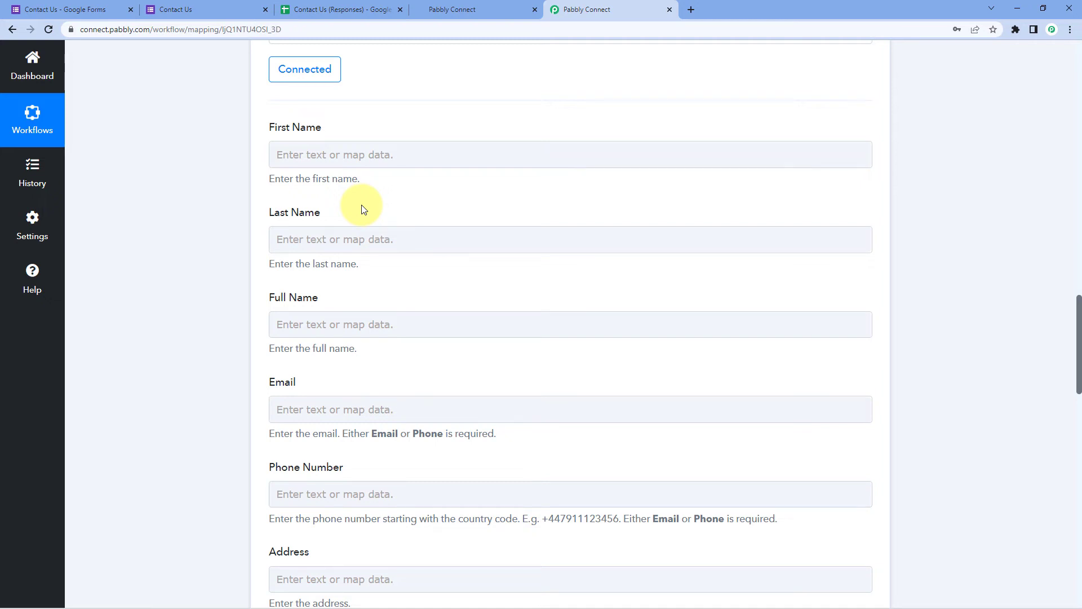
Map the Google Forms First Name and Last Name into HighLevel's First Name and Last Name
click(333, 152)
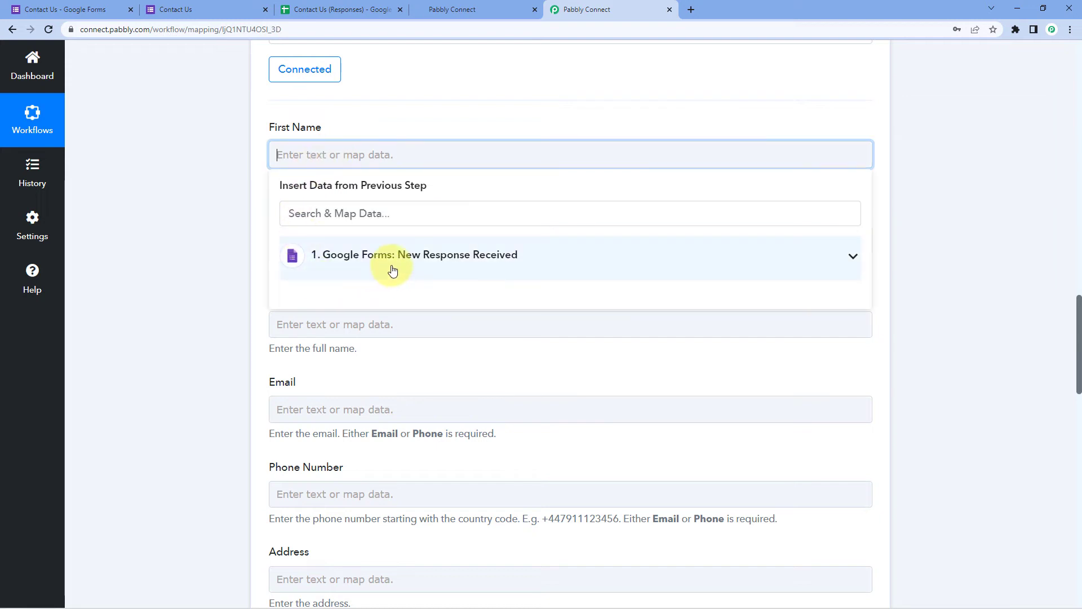
click(389, 264)
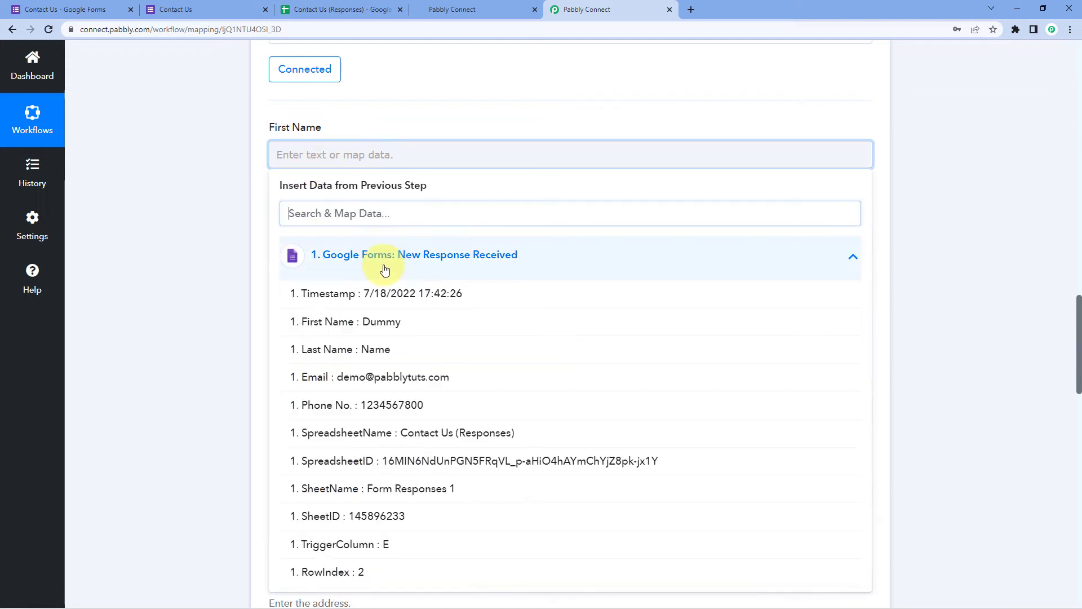
click(334, 327)
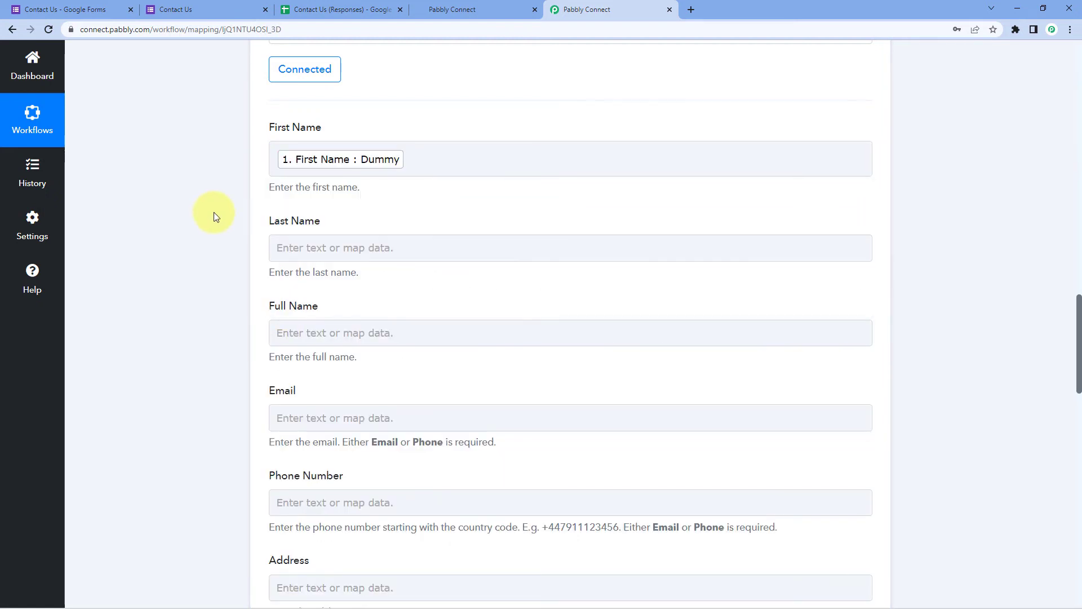
scroll(214, 225, down, 1)
click(312, 192)
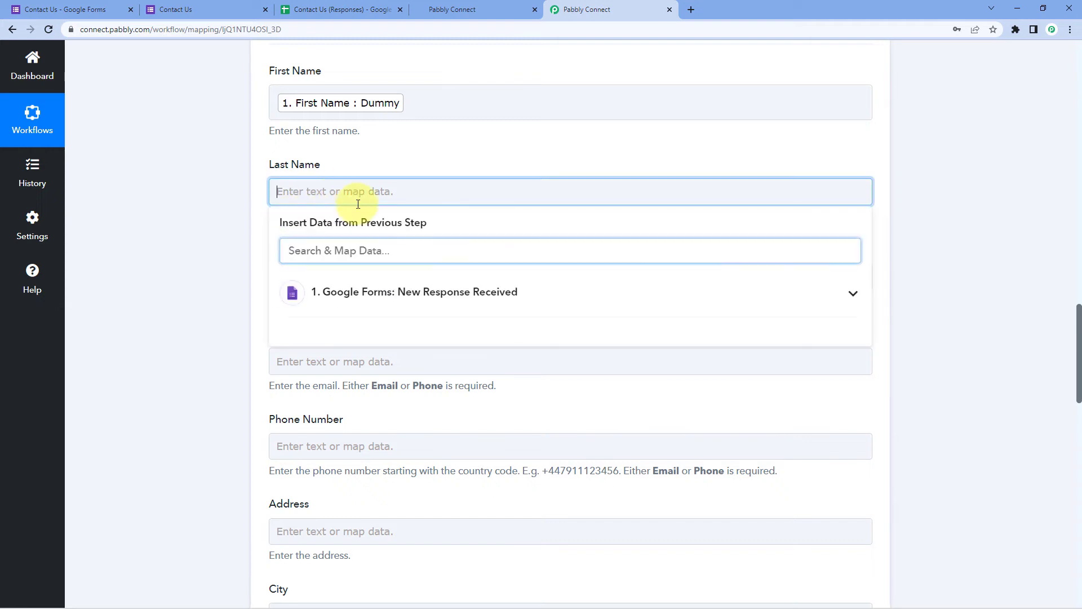
click(338, 309)
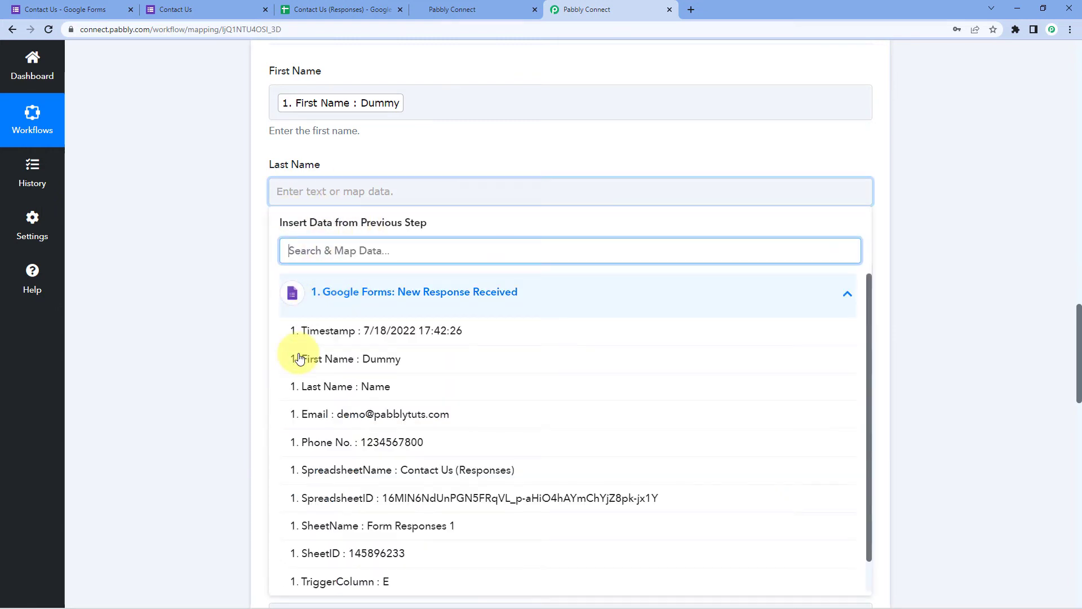
click(346, 388)
scroll(206, 290, down, 1)
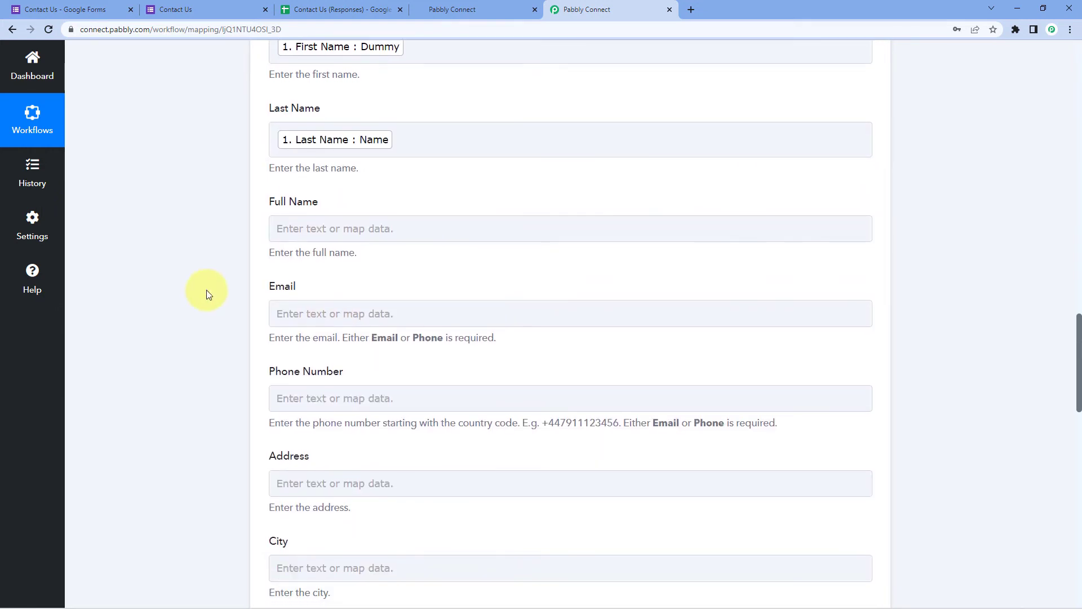
Fill Full Name with the form's First Name followed by its Last Name
click(294, 229)
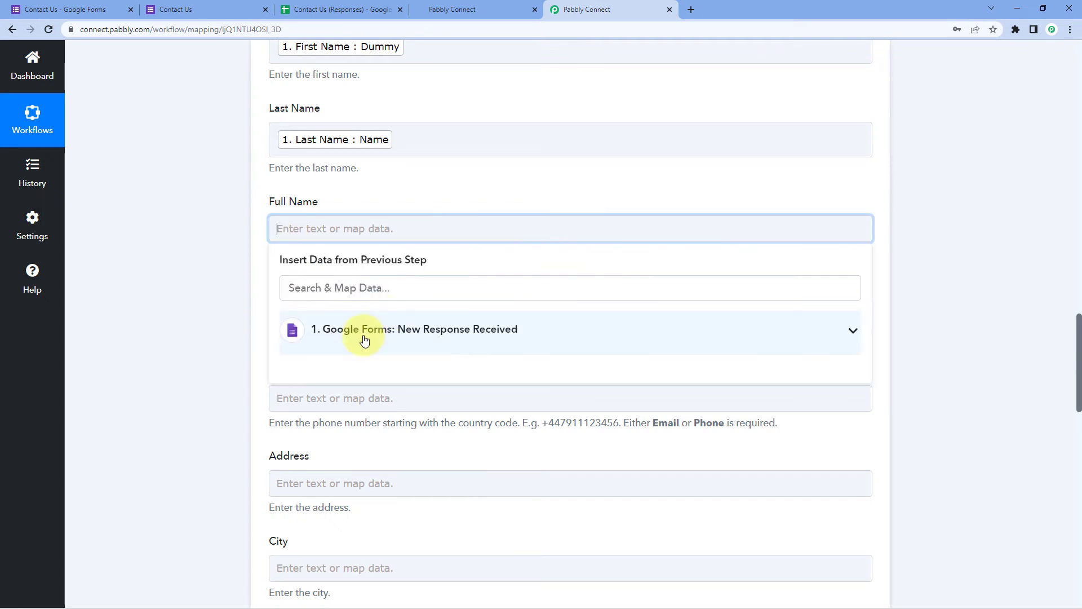
click(361, 331)
click(363, 398)
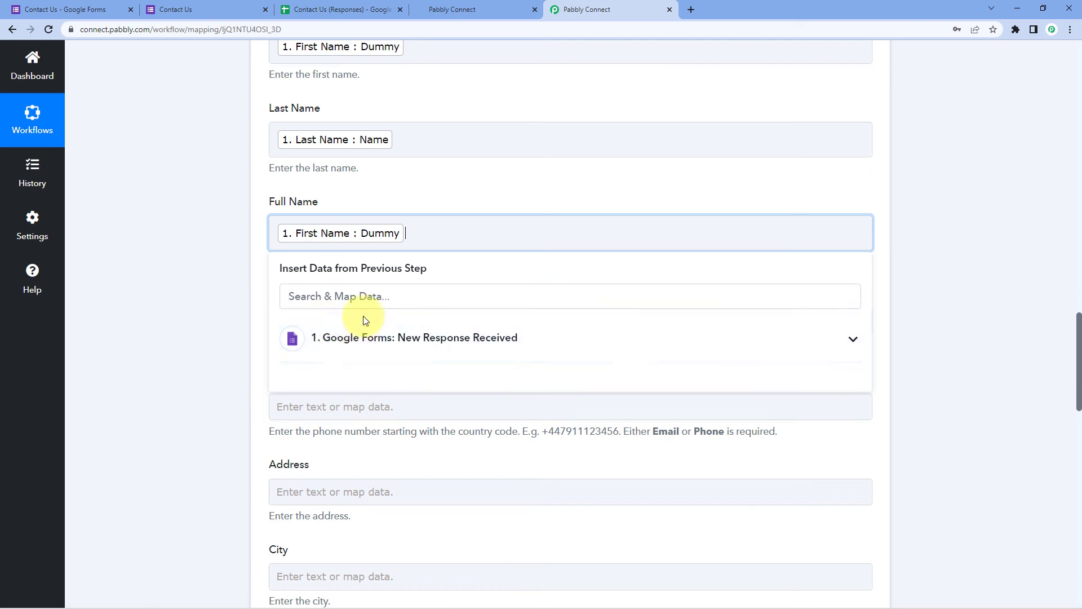
click(350, 348)
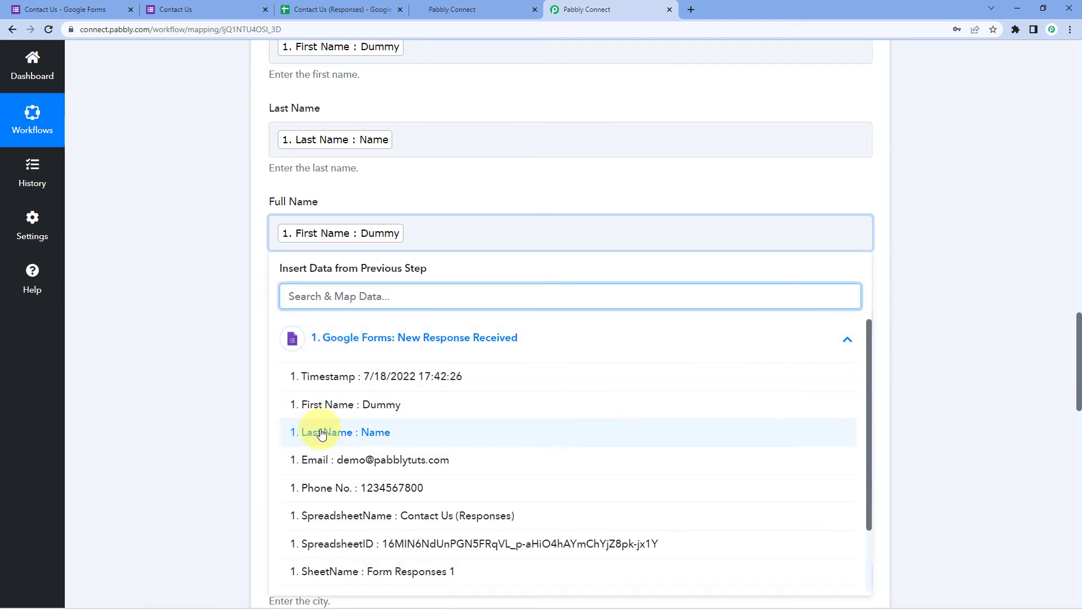
click(316, 430)
click(215, 354)
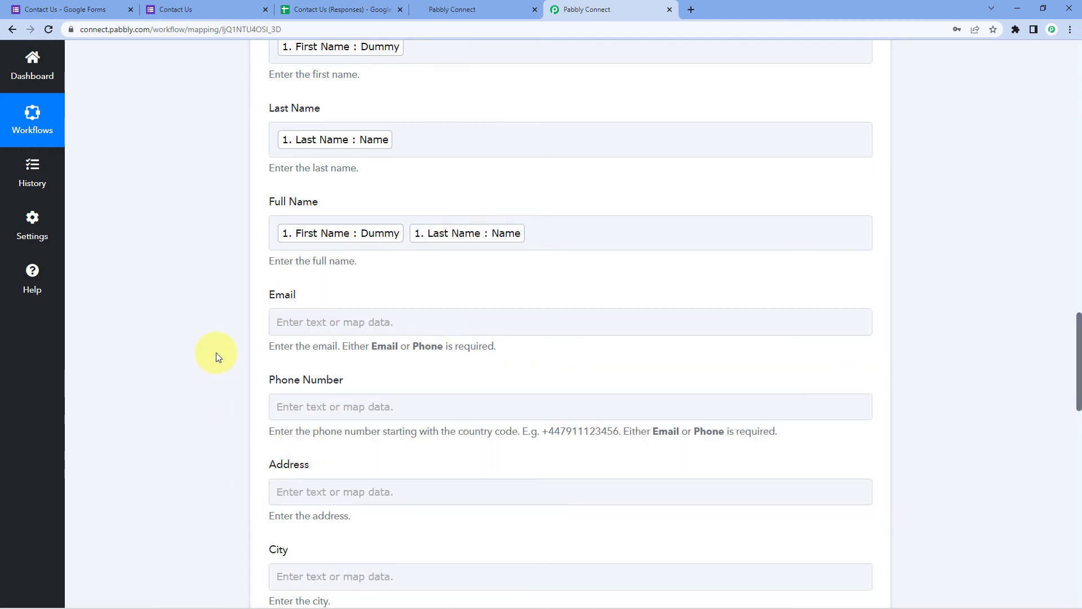
scroll(220, 343, down, 2)
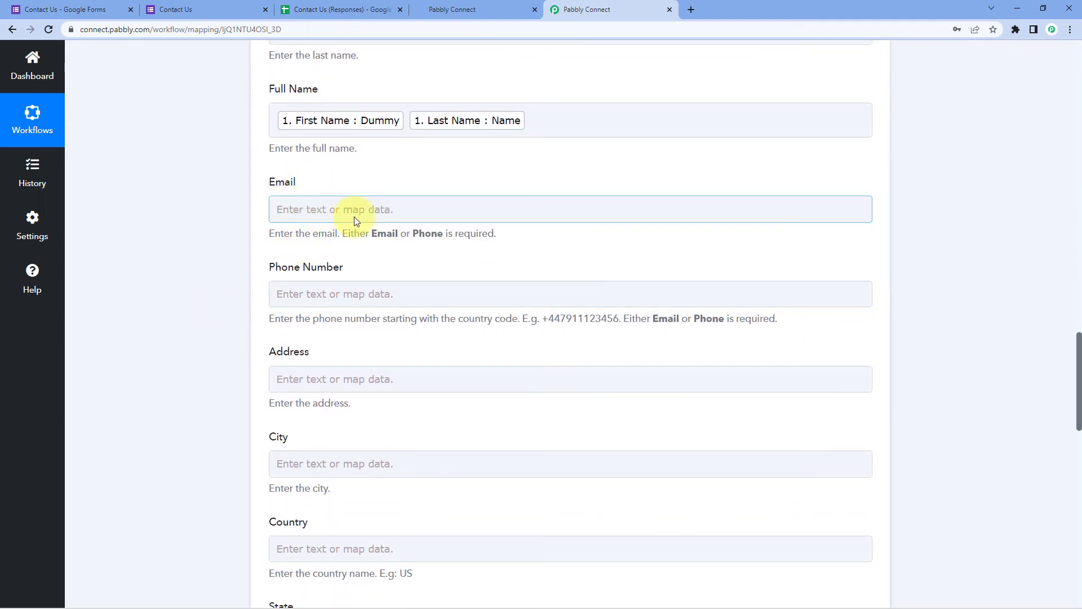
Map the form's Email into Email and its Phone No. into Phone Number
click(303, 207)
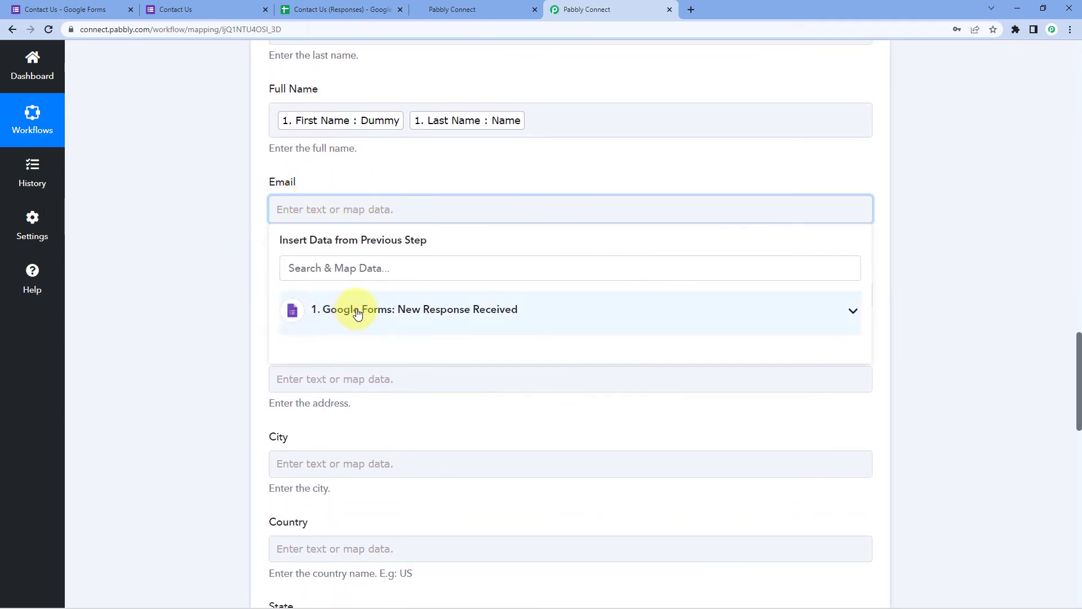
click(357, 309)
scroll(338, 330, down, 2)
click(350, 316)
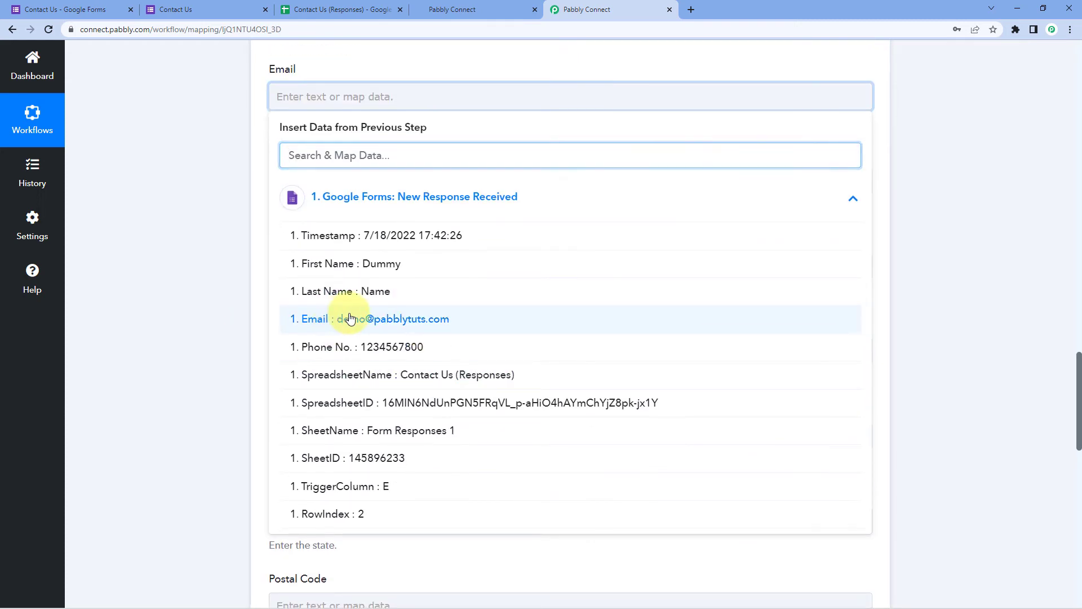
click(231, 238)
click(325, 189)
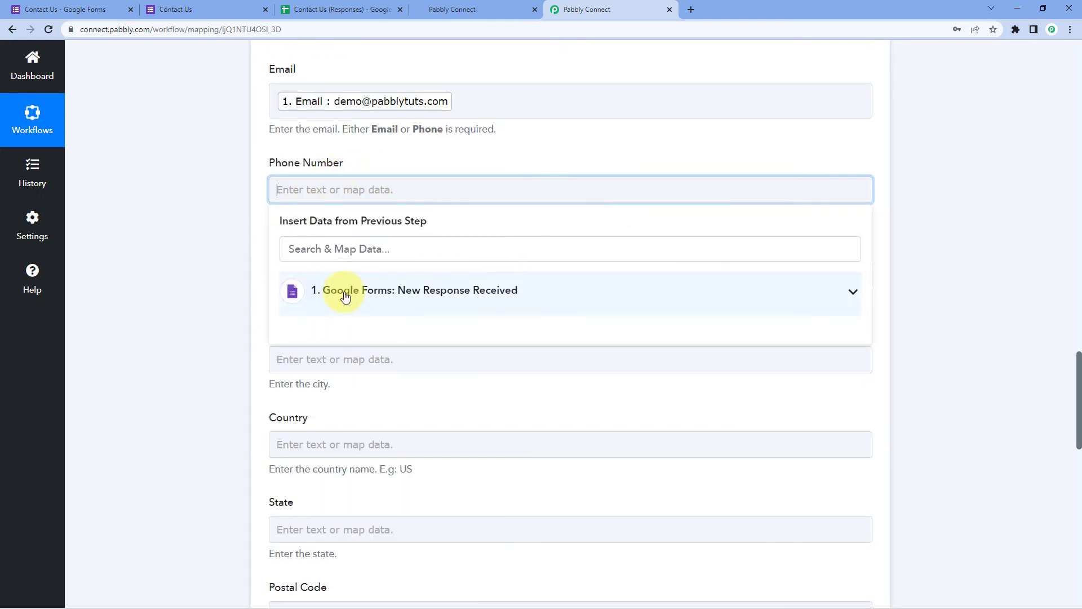
click(338, 290)
click(324, 437)
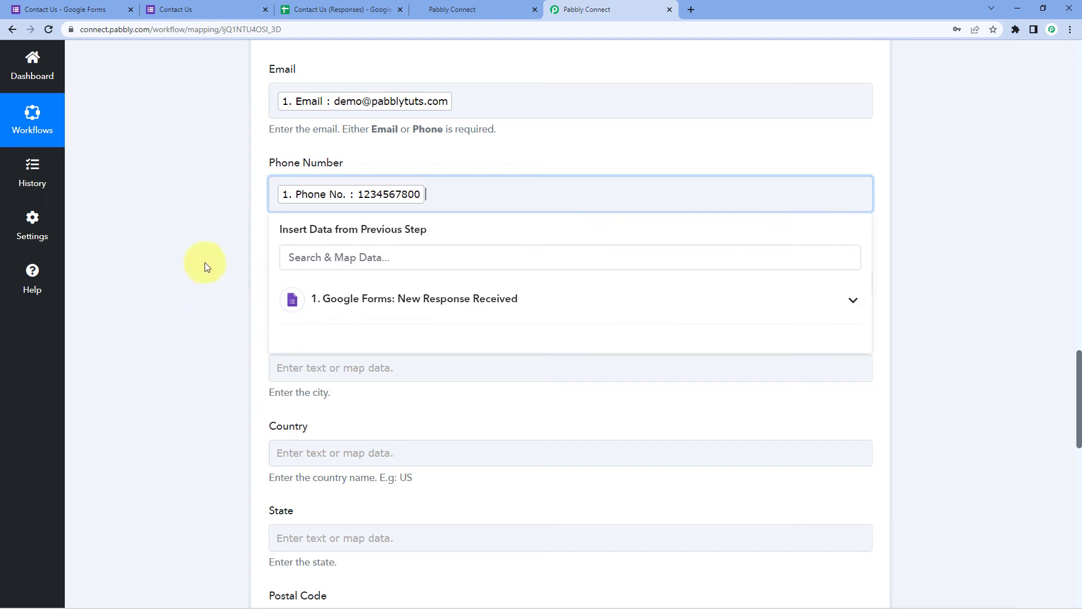
click(220, 245)
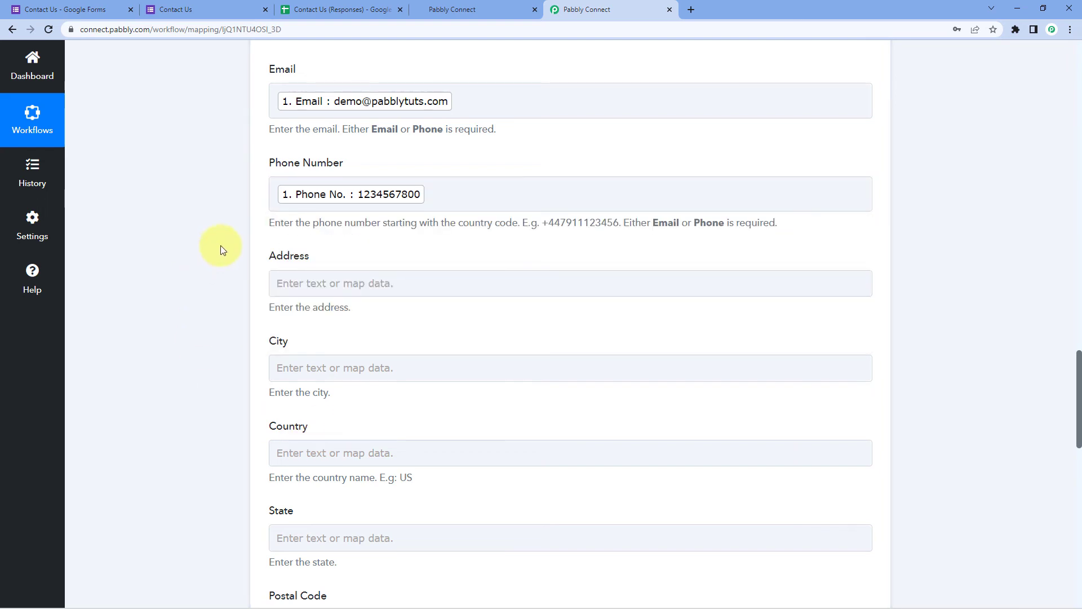
Scroll through the HighLevel contact fields to review the mapped values
scroll(226, 225, down, 4)
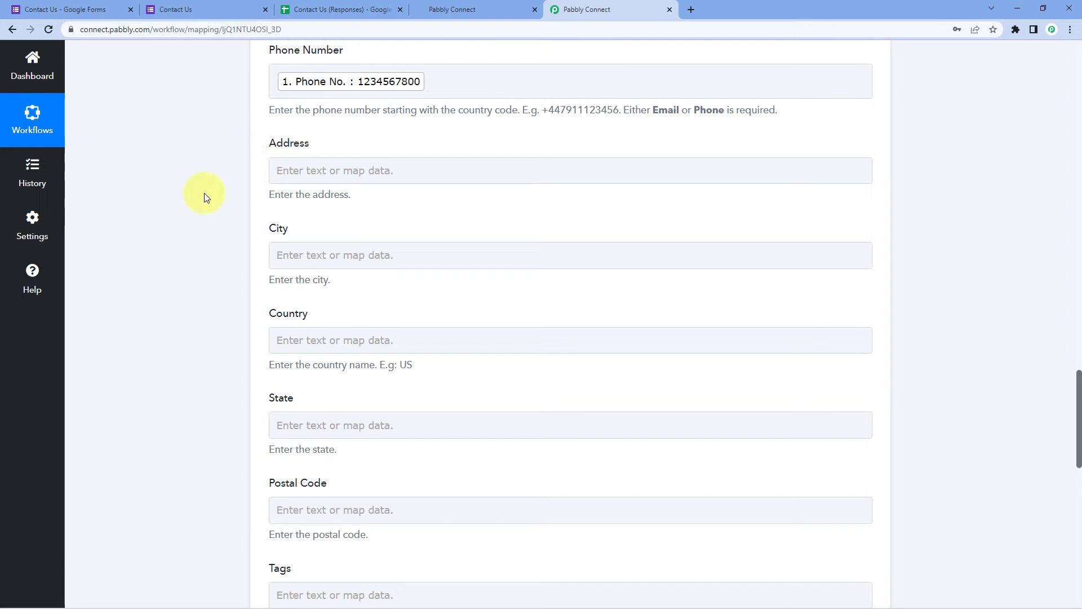
scroll(237, 316, down, 3)
scroll(226, 315, up, 3)
scroll(222, 317, up, 4)
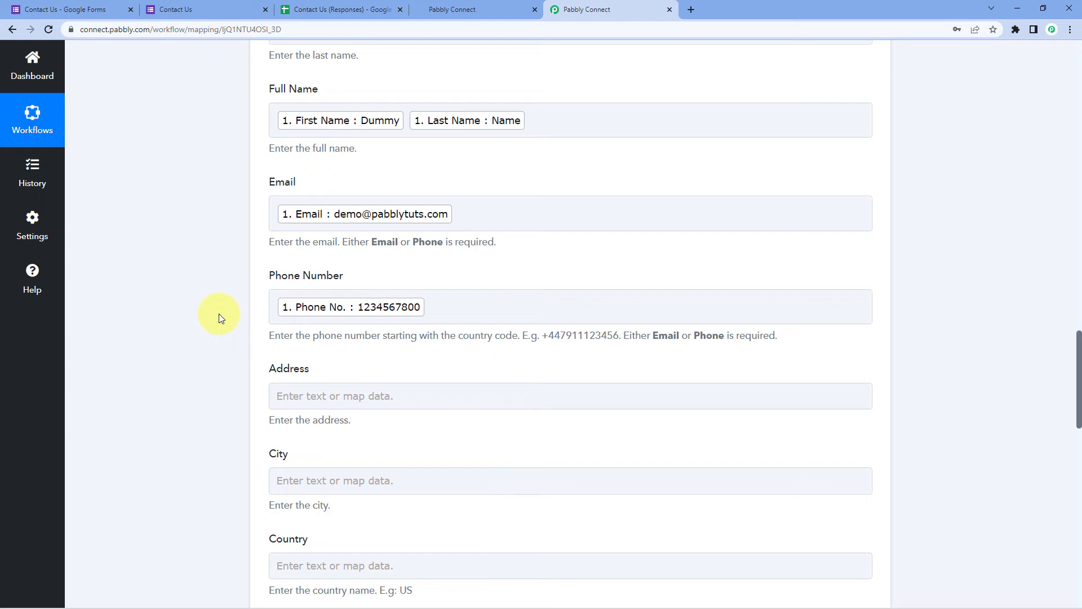
scroll(220, 310, down, 3)
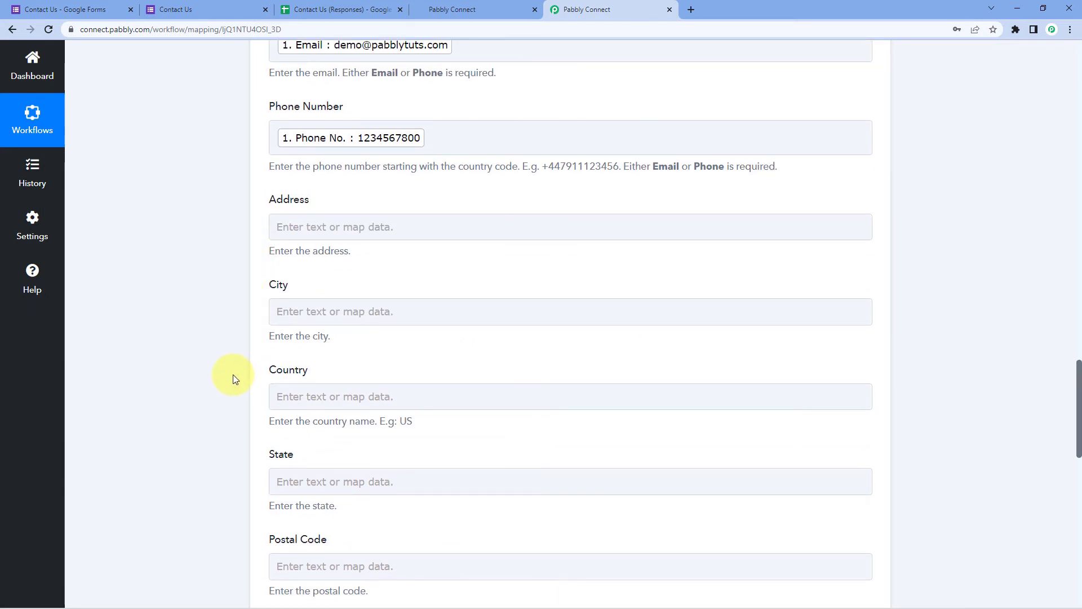
scroll(227, 372, down, 5)
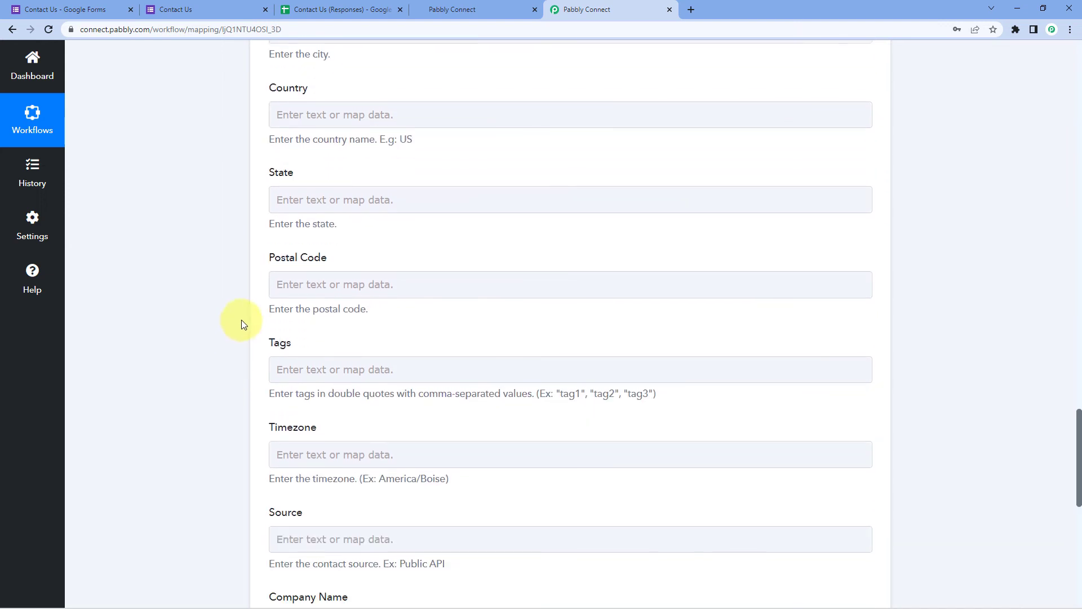
scroll(237, 324, down, 4)
scroll(235, 331, down, 4)
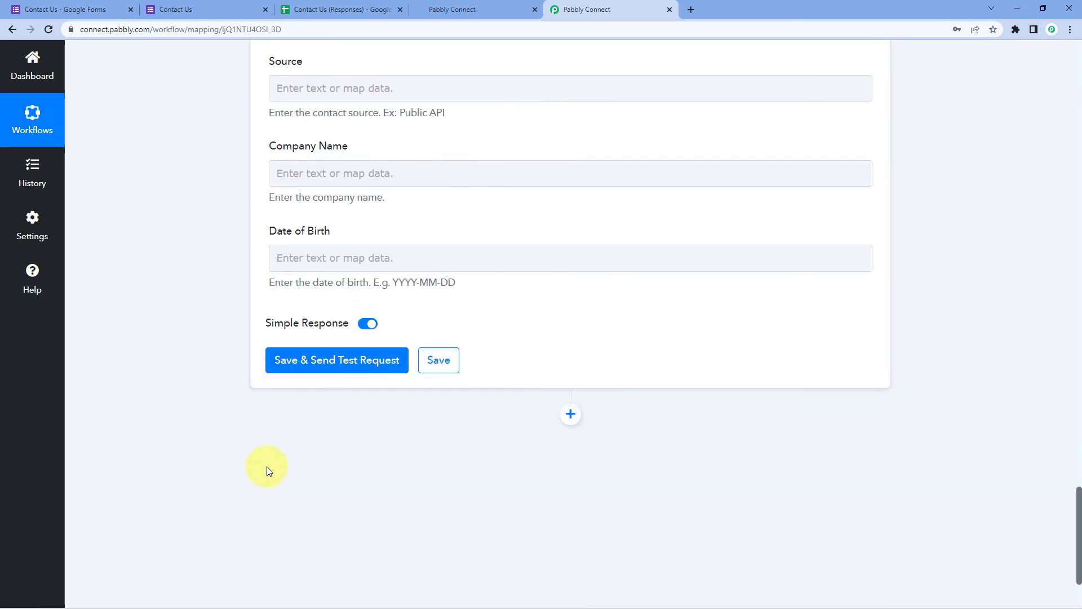
Save the HighLevel action and send a test request, reviewing the returned Dummy lead contact
click(342, 366)
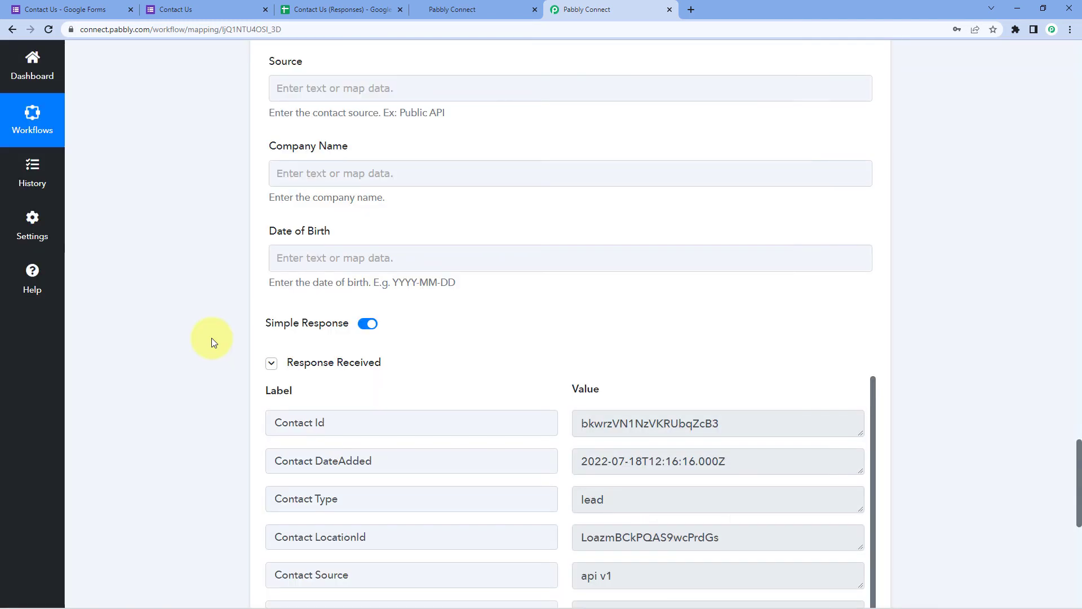
scroll(210, 338, down, 3)
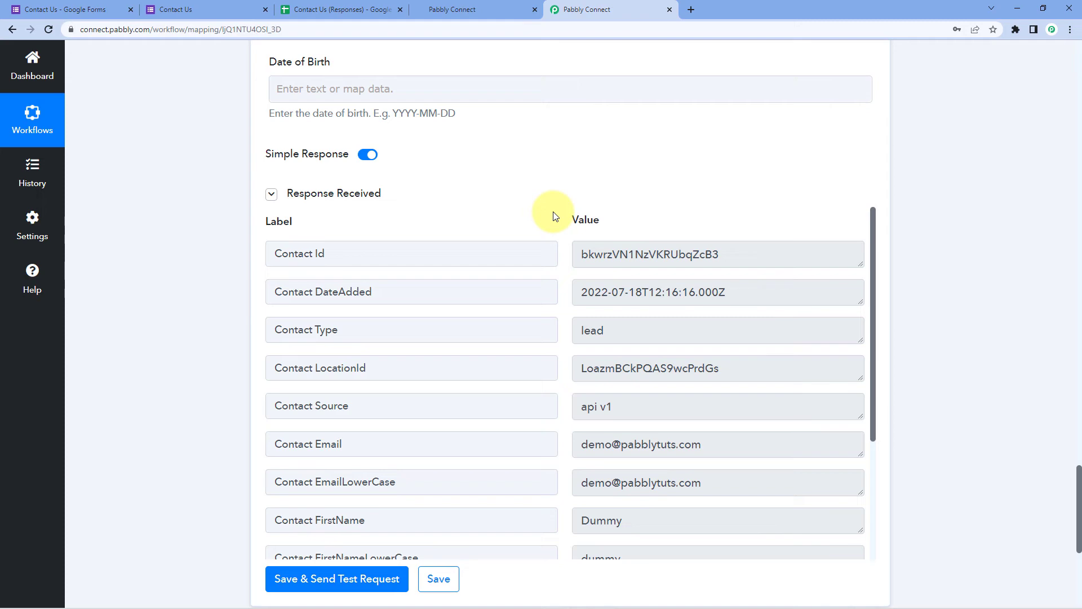
scroll(245, 225, up, 10)
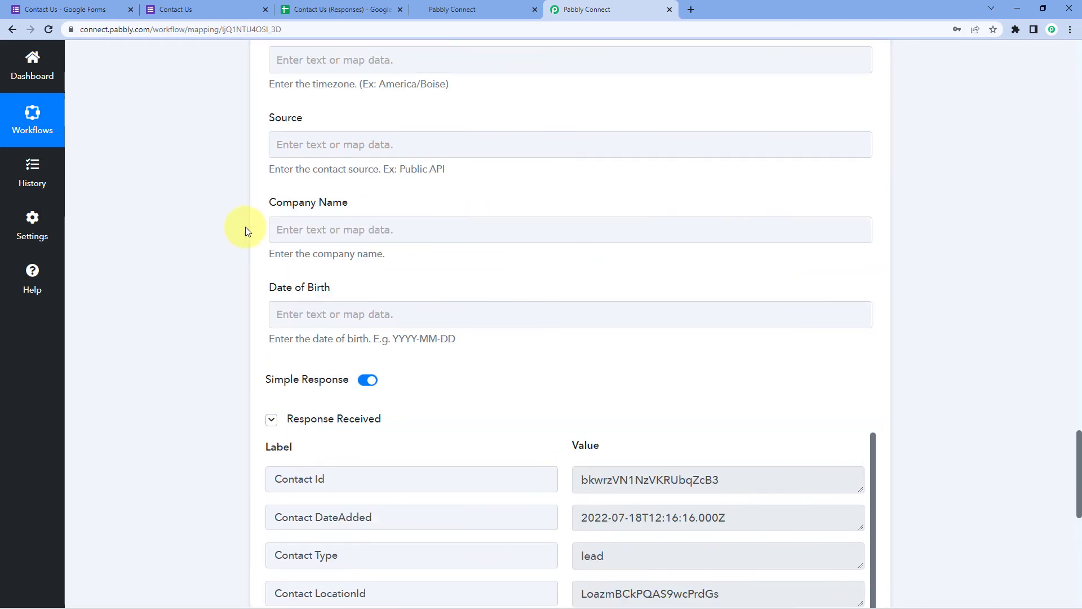
scroll(245, 222, up, 5)
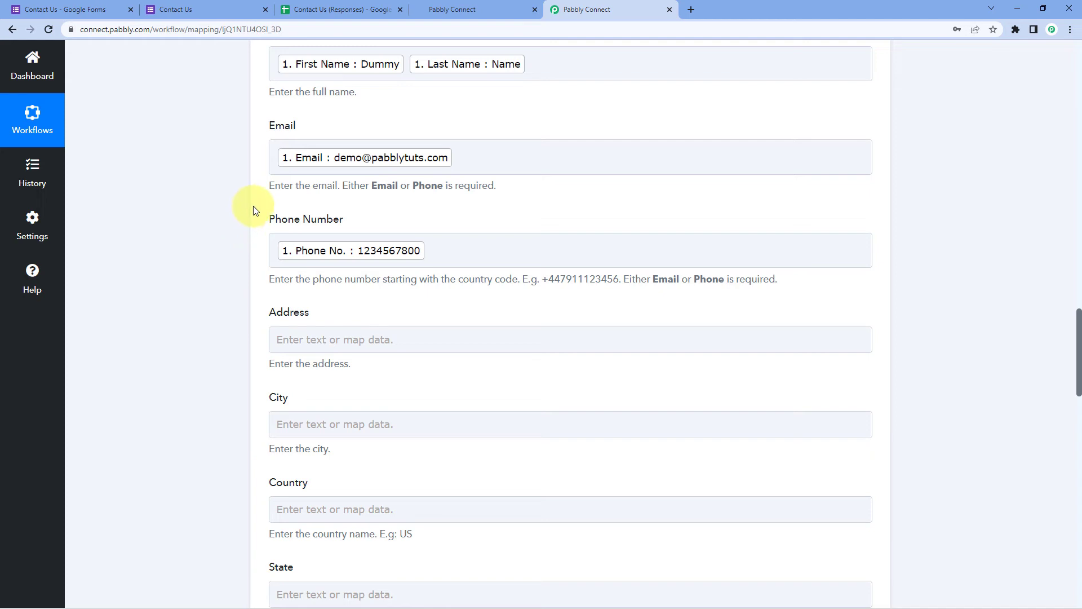
Switch to HighLevel and go from settings to the Contacts list
click(476, 7)
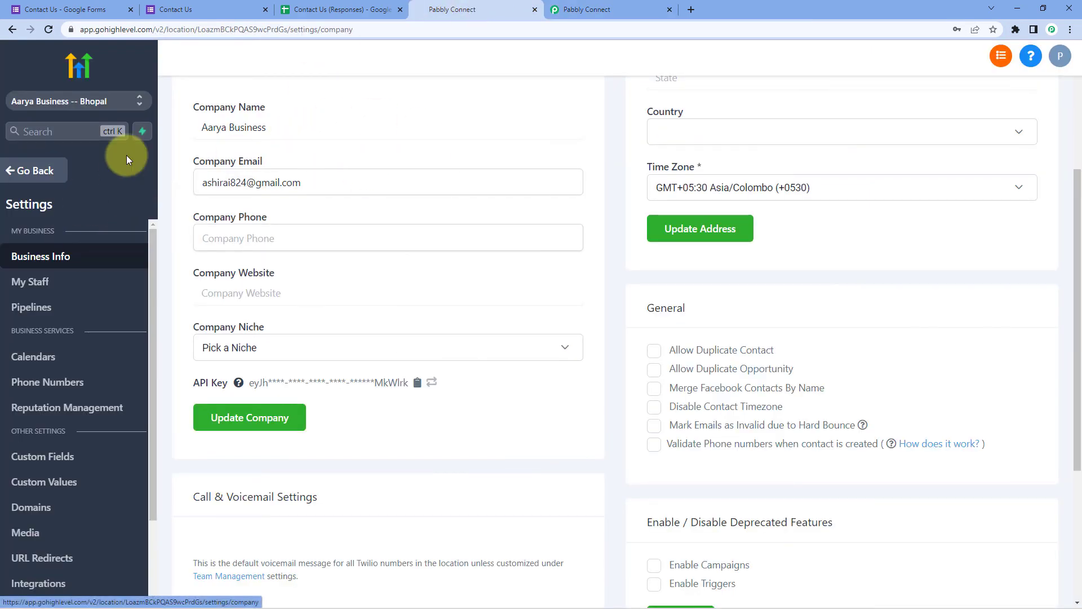
click(51, 174)
click(76, 274)
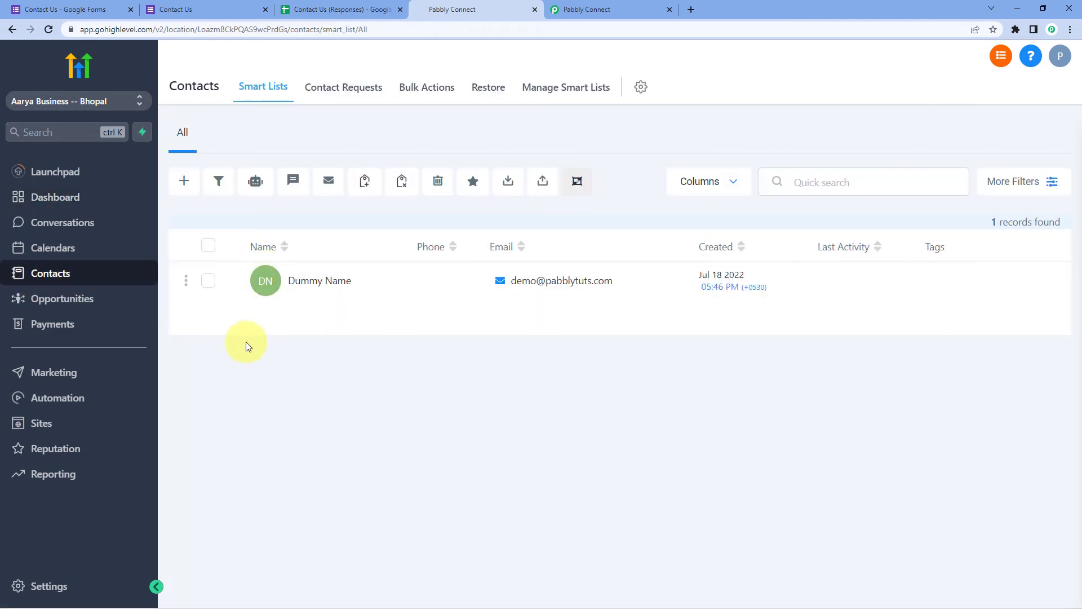
Inspect the Dummy Name contact's email, api v1 source and Lead type, then return to the list
click(321, 282)
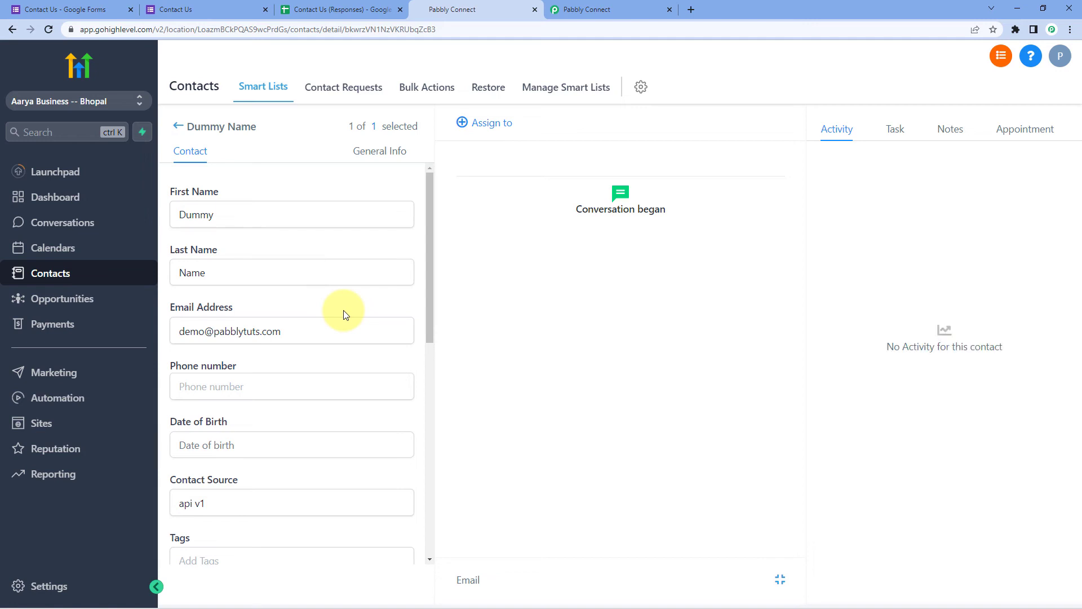
scroll(347, 307, down, 2)
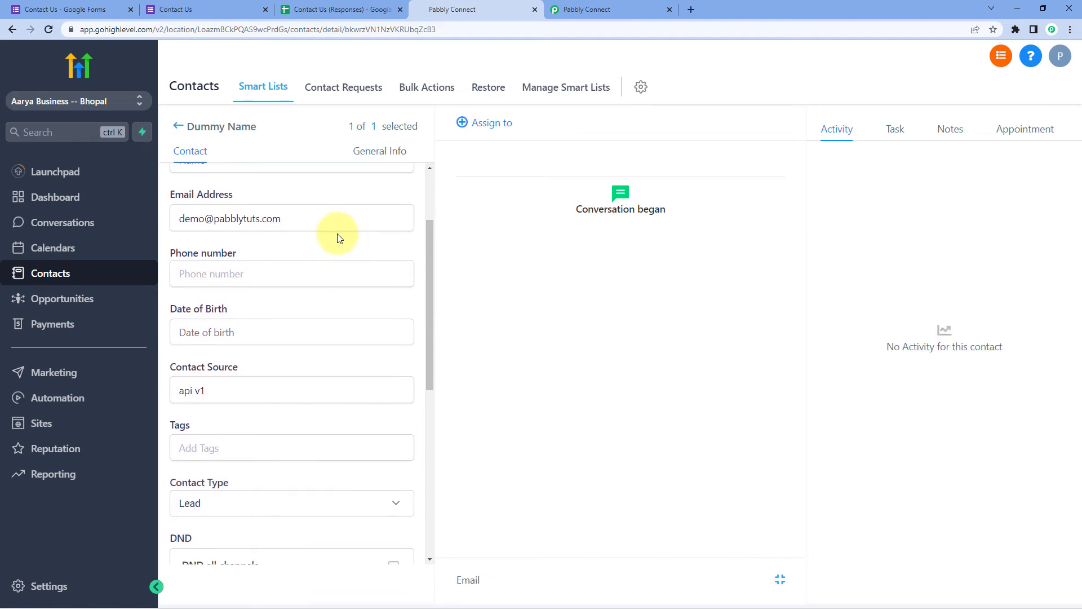
scroll(304, 225, up, 2)
drag(295, 331, 259, 314)
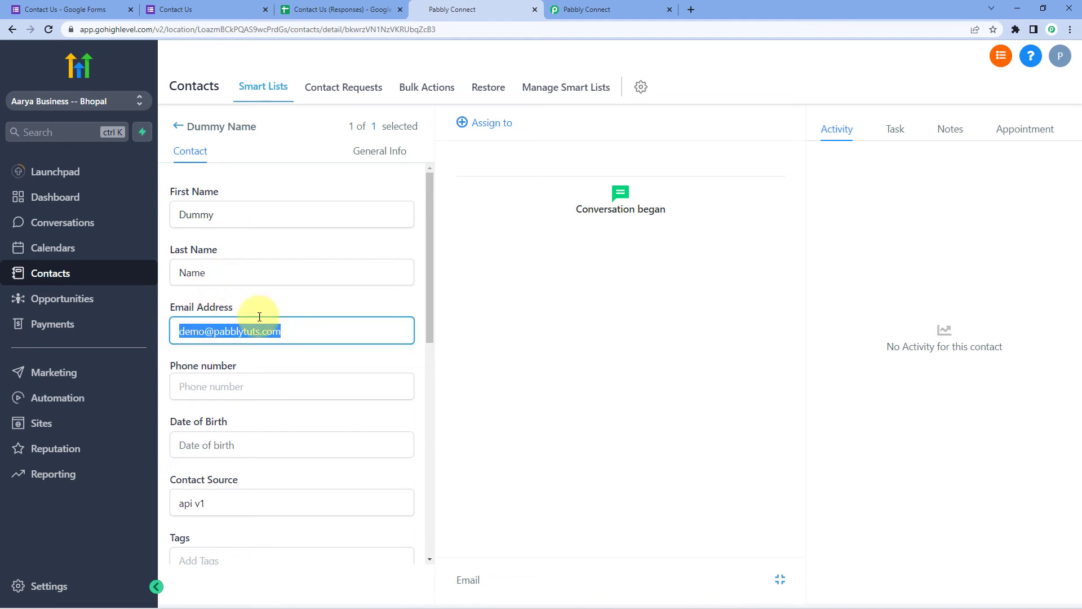
scroll(314, 314, down, 5)
scroll(321, 309, down, 4)
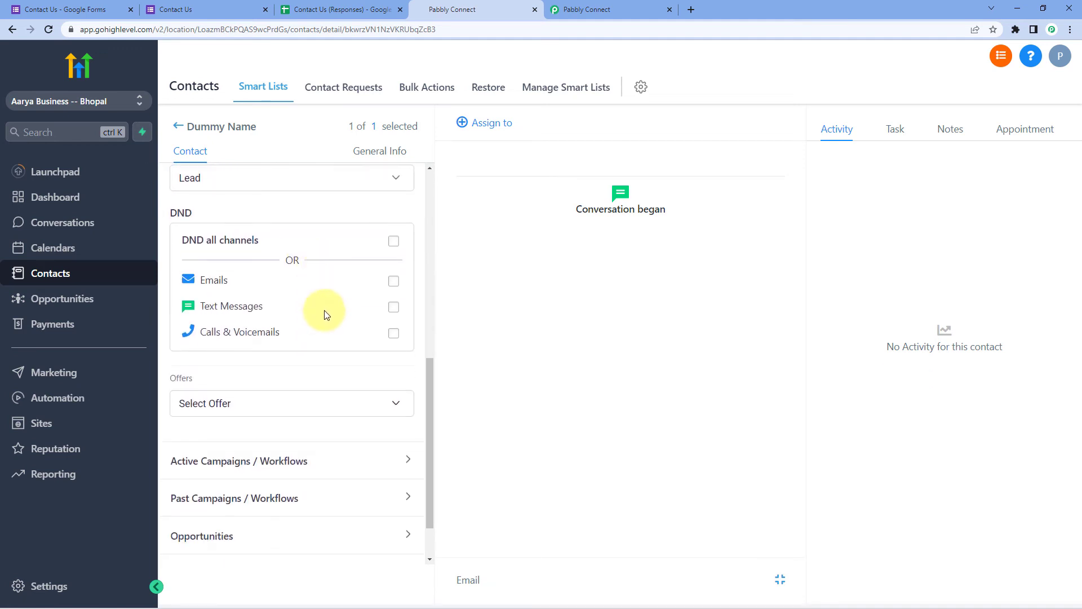
scroll(323, 310, up, 6)
scroll(322, 310, up, 3)
click(309, 304)
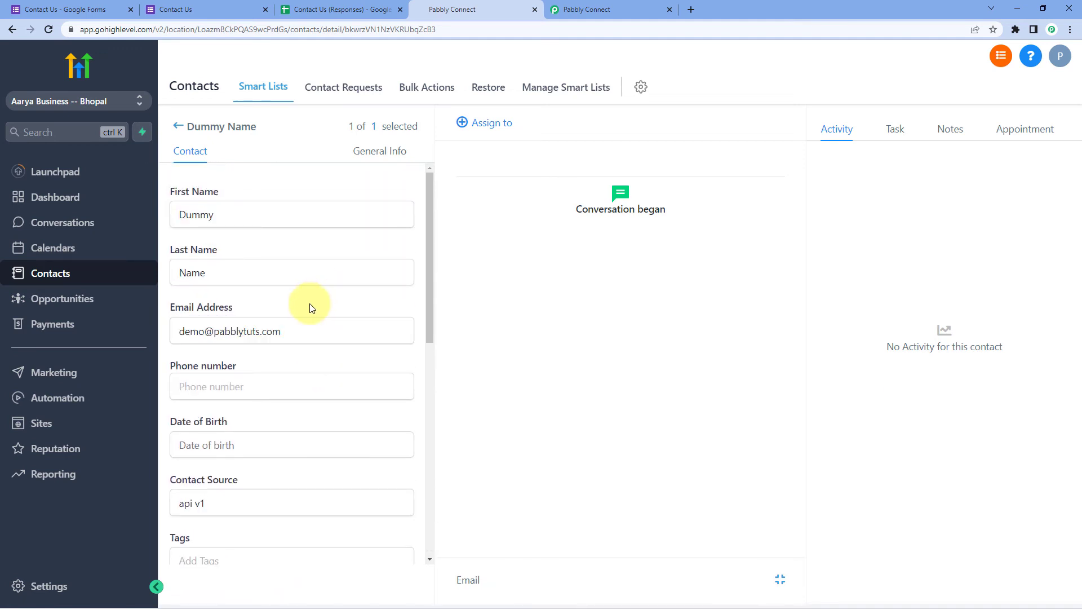
click(179, 129)
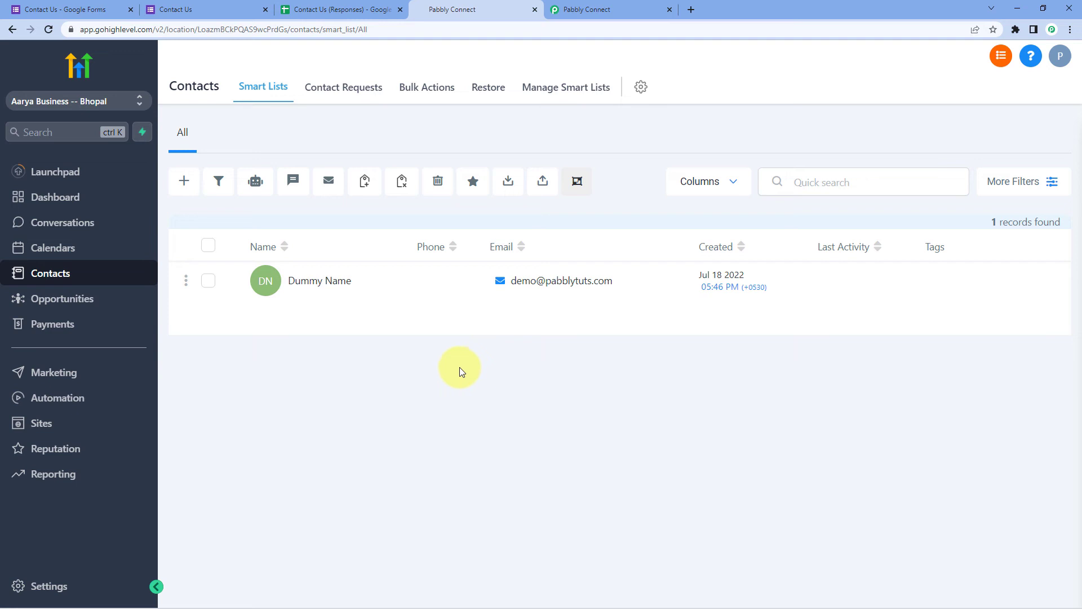
Reload the Contact Us form and enter First Name 'Test' and Last Name 'Name'
click(211, 9)
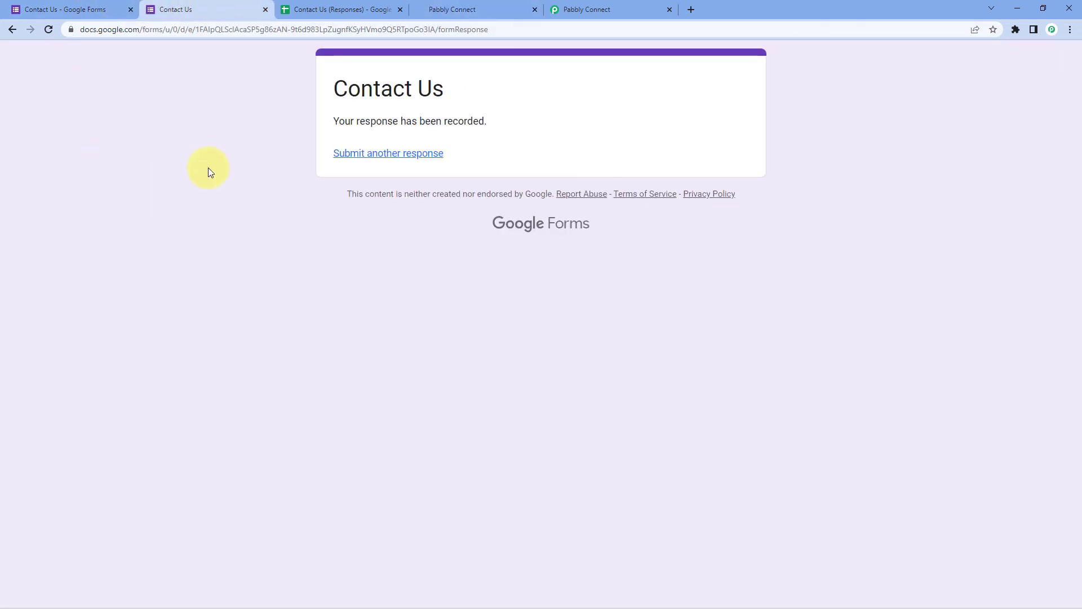
key(F5)
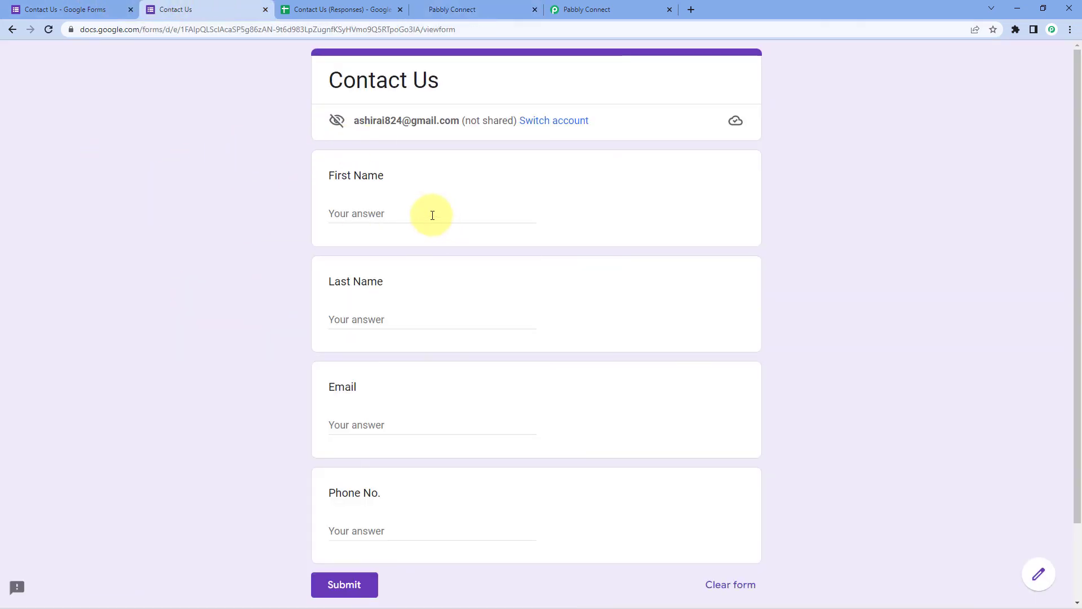
click(430, 212)
click(377, 213)
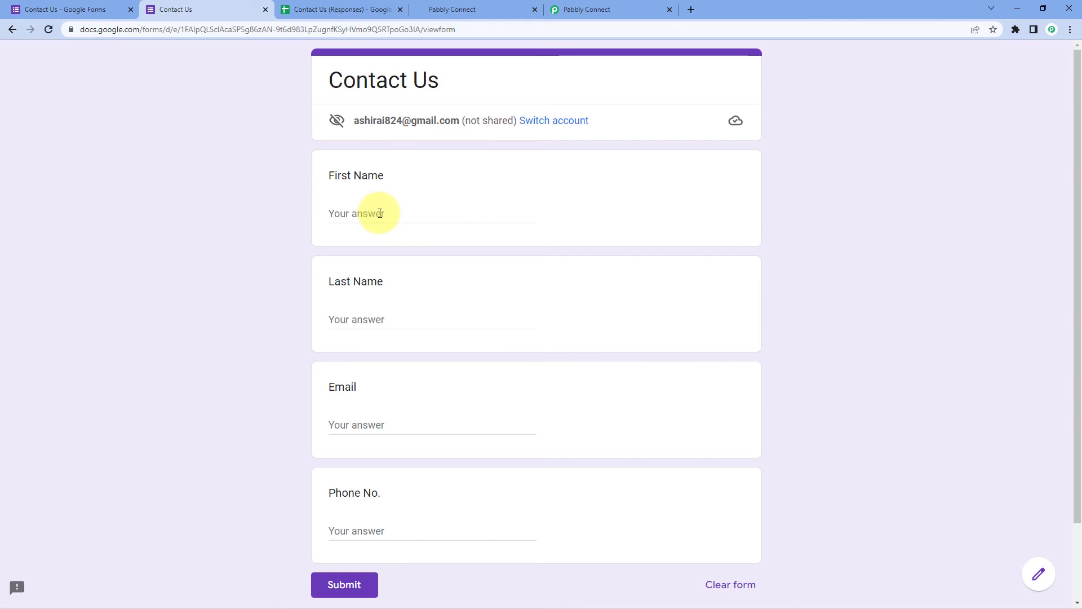
click(379, 213)
text(Test)
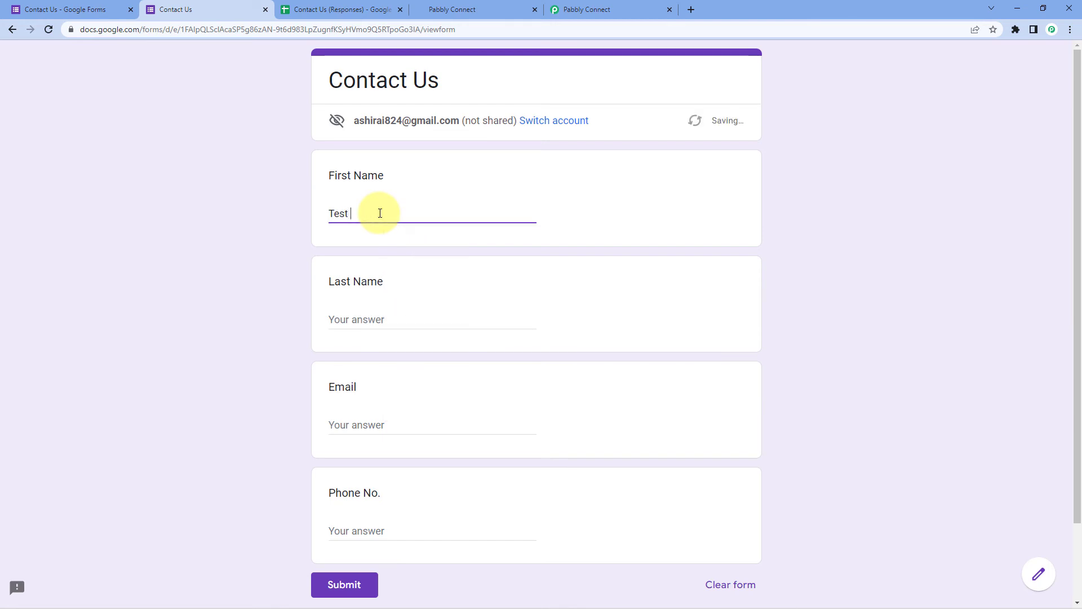
key(Tab)
text(name)
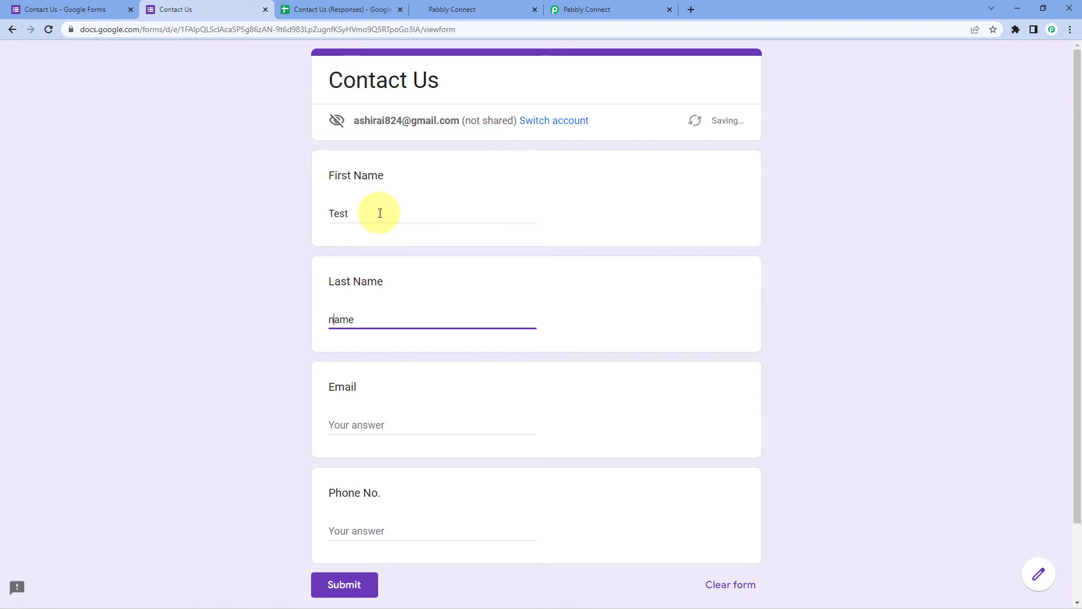
key(BackSpace)
text(Name)
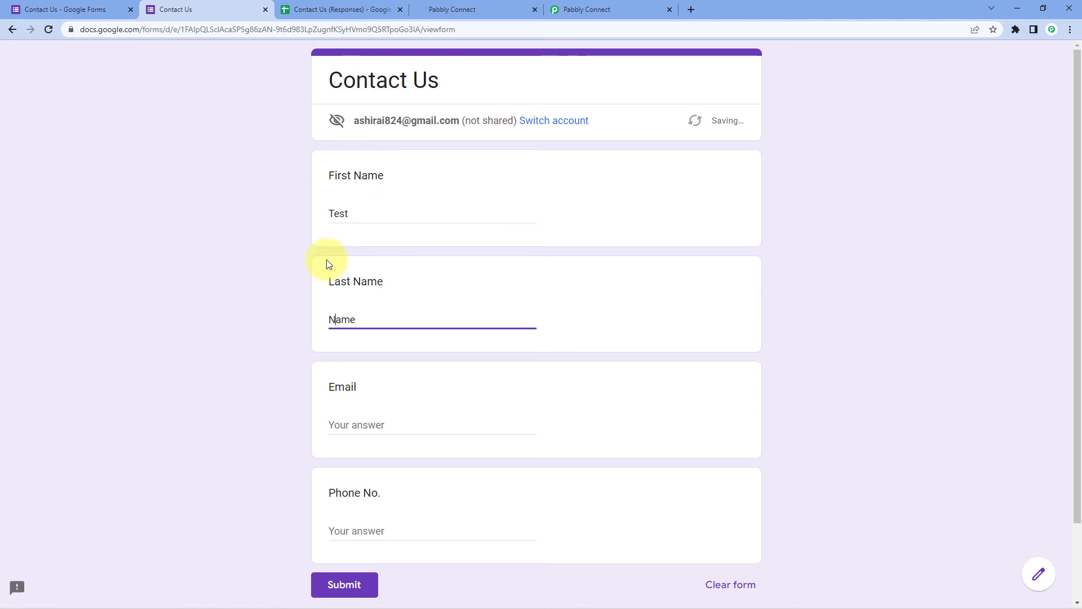
Enter the test email address and phone number, then submit the response
click(393, 424)
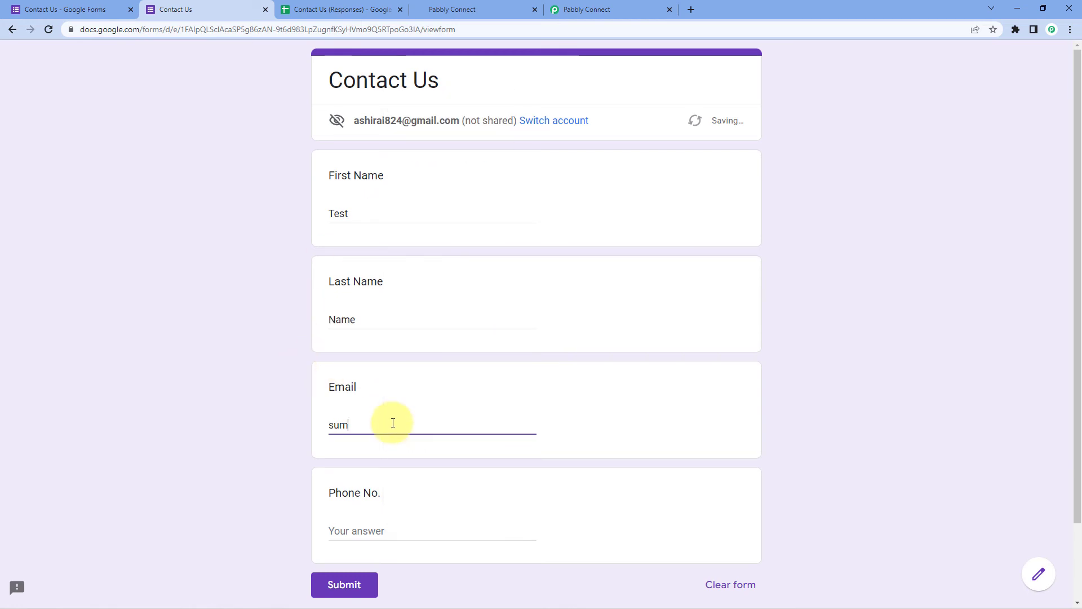
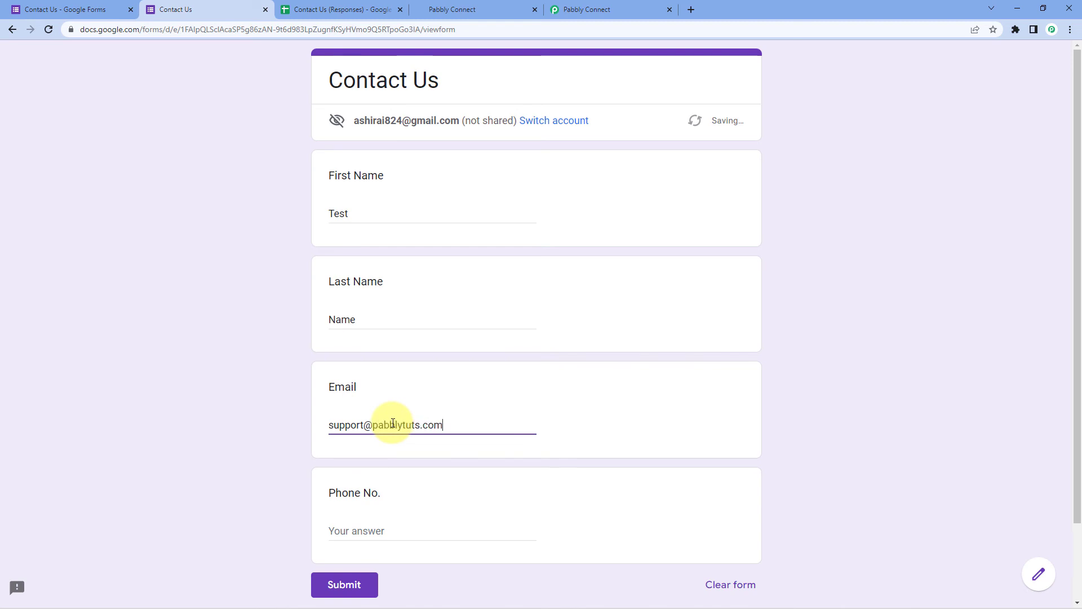
key(Tab)
text(11)
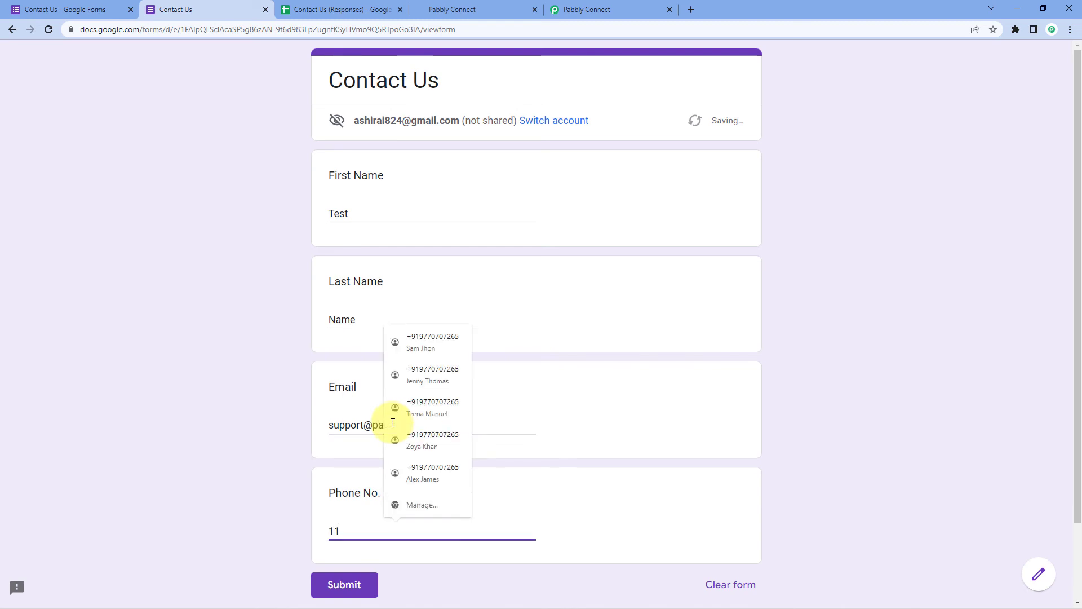
text(11111110)
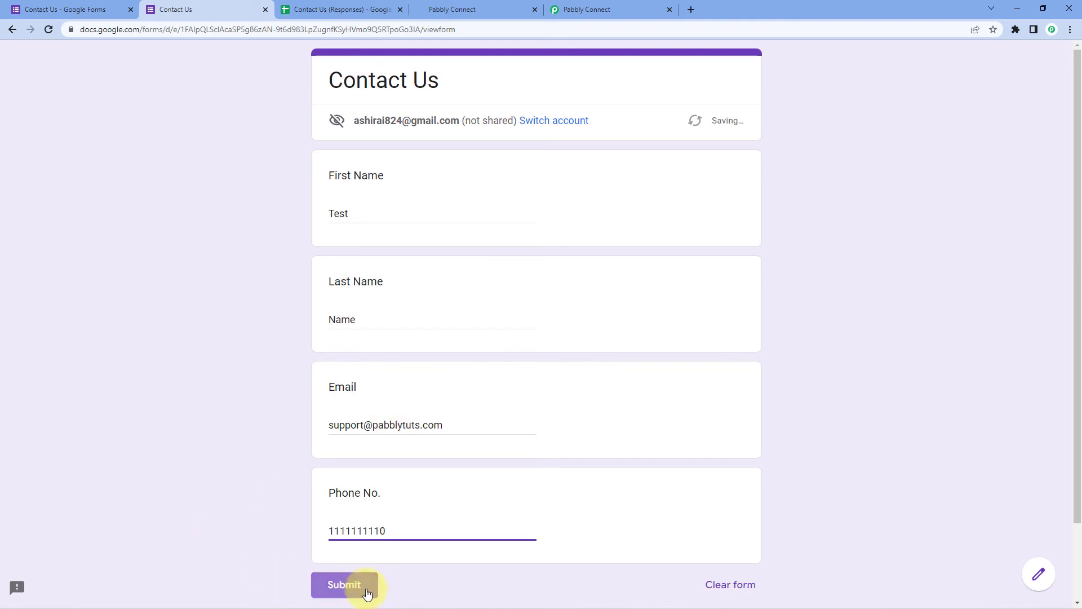
click(359, 584)
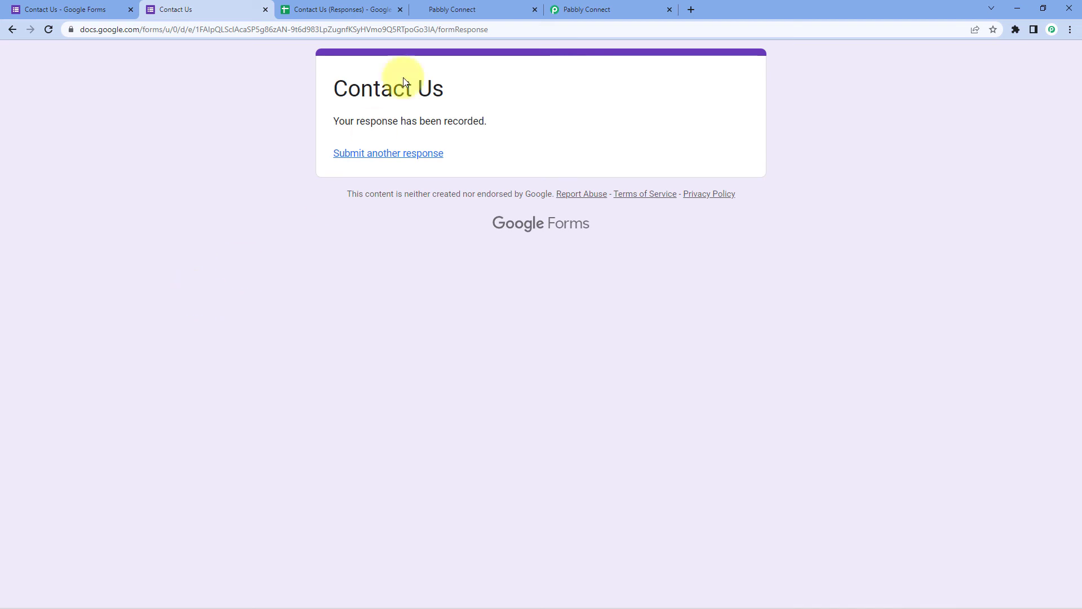
Reload HighLevel Contacts to confirm Test Name was added, then return to the Pabbly Connect workflow
click(478, 10)
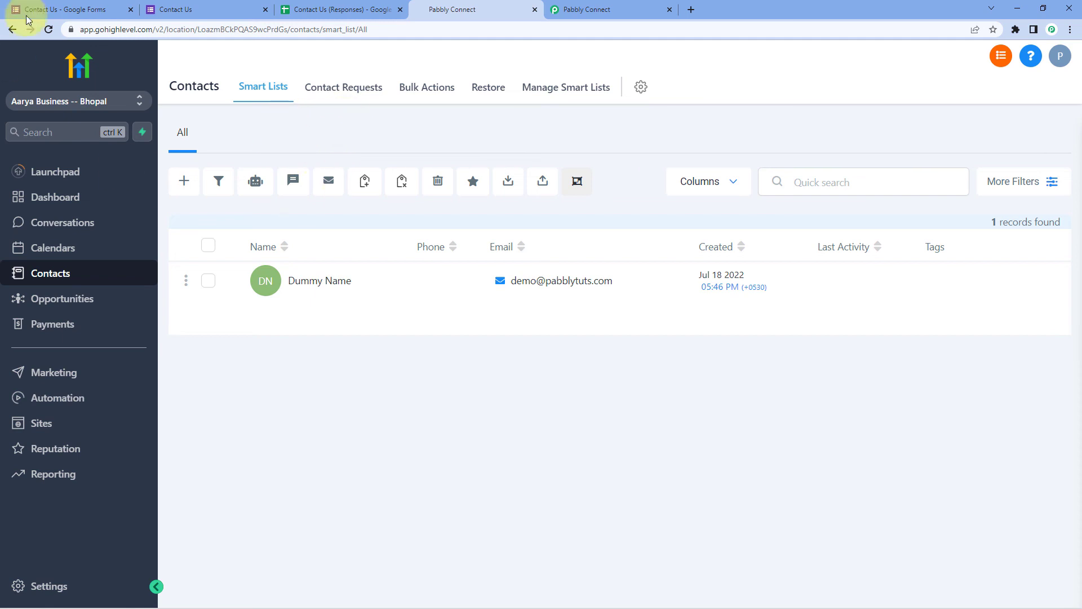
click(48, 29)
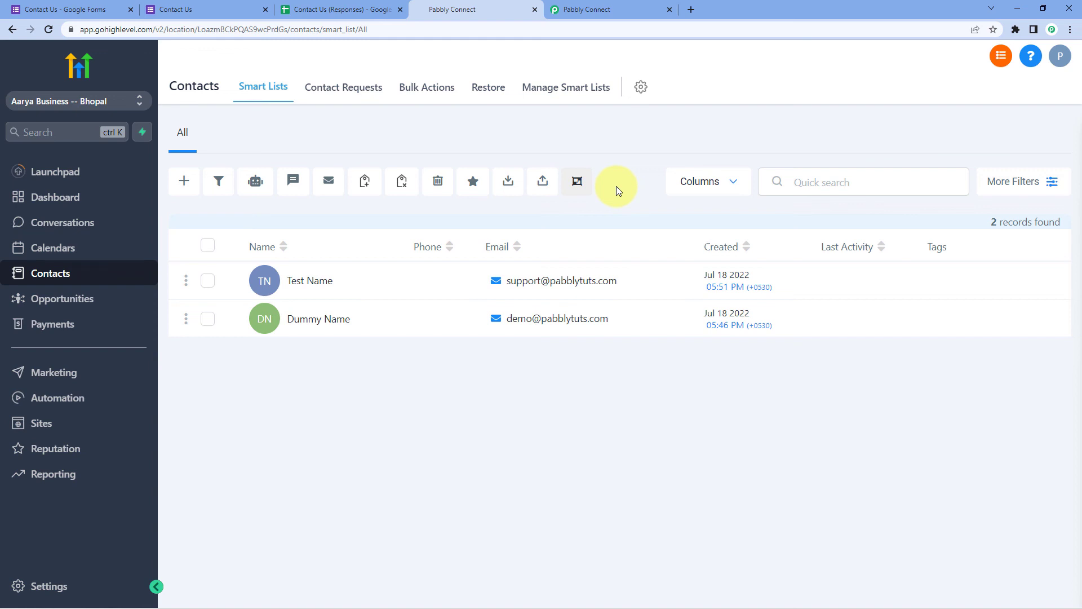
click(612, 7)
scroll(960, 261, up, 20)
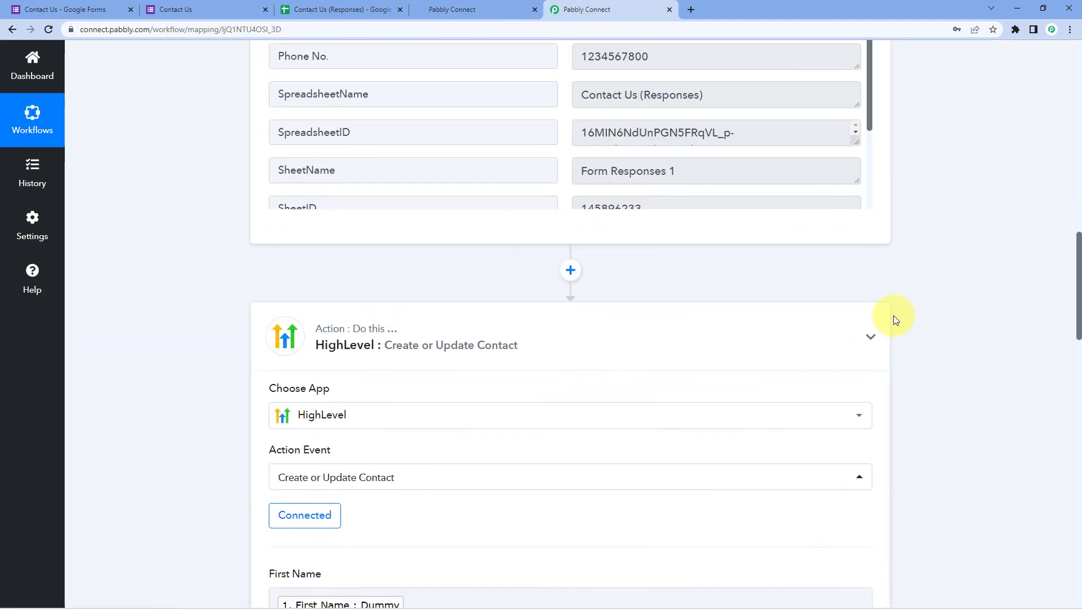
Collapse the Google Forms New Response Received trigger step at the top of the workflow
scroll(894, 315, up, 15)
click(871, 191)
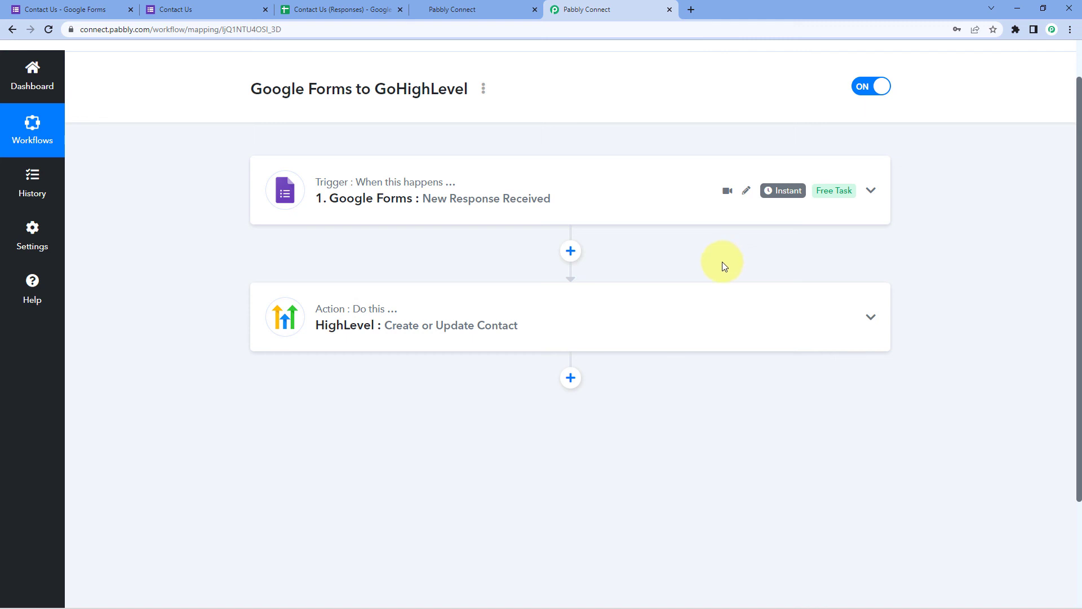
scroll(722, 262, up, 2)
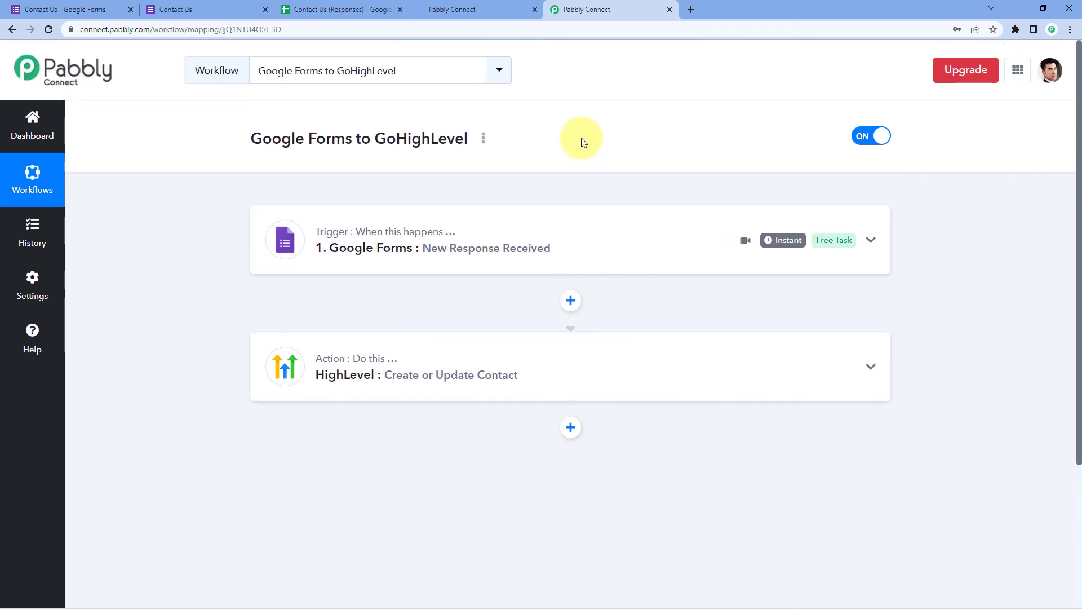